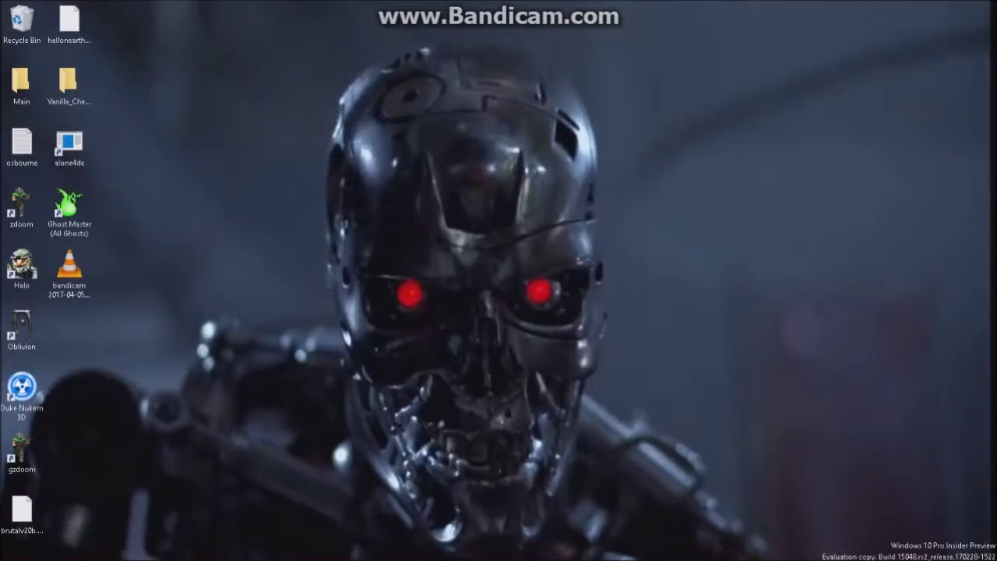
Open Microsoft Edge and load the GhostMaster Editor page at angelfire.com/planet/zzzzsleep
key(super)
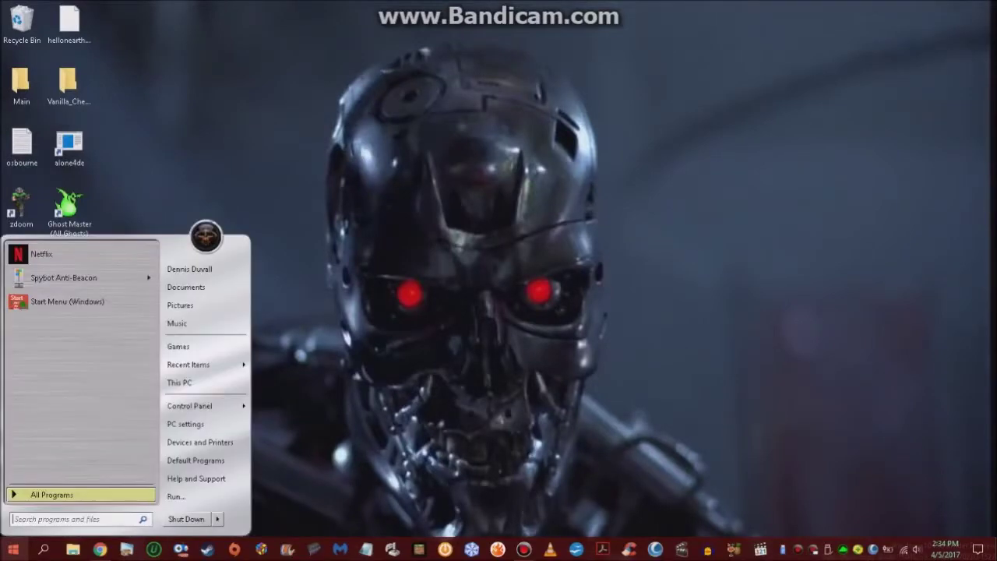
text(edge)
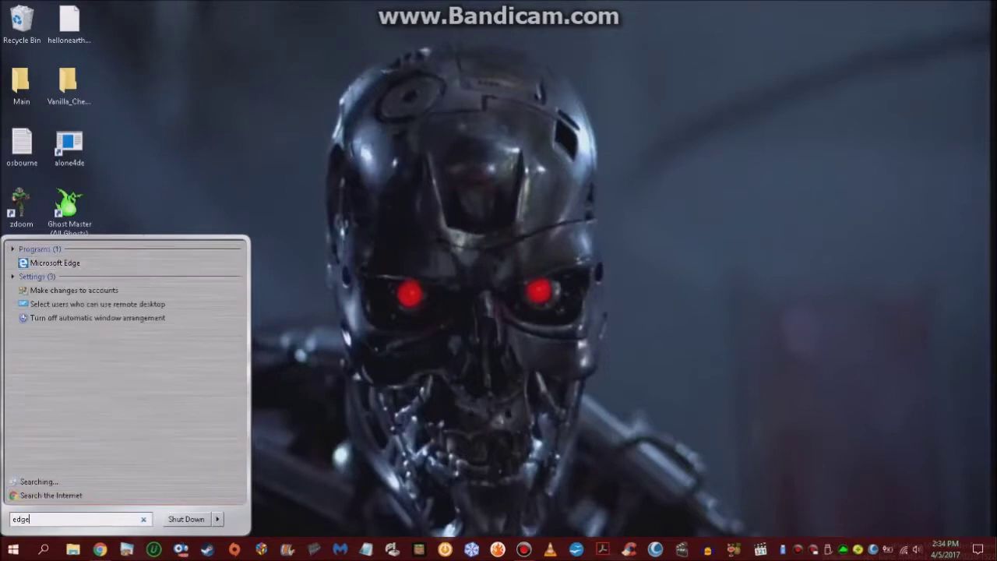
key(Return)
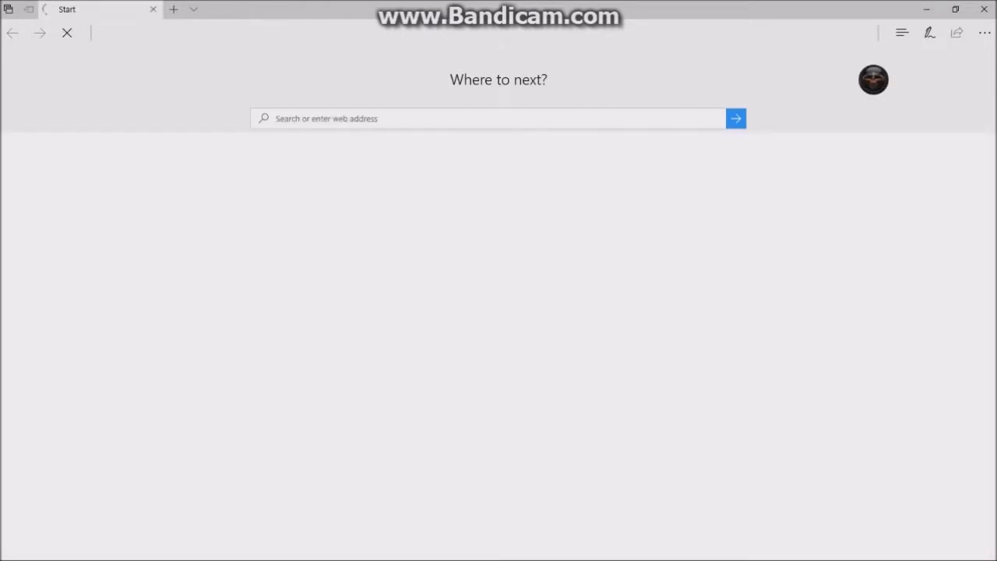
right_click(269, 117)
click(301, 151)
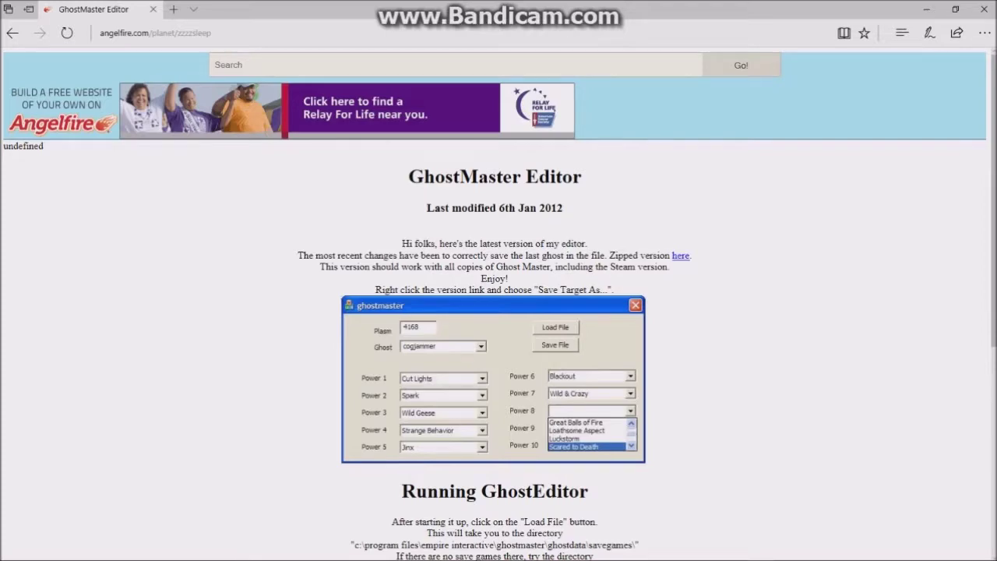
Try to download the zipped GhostMaster Editor and dismiss the media player upgrade pop-up
scroll(499, 311, down, 5)
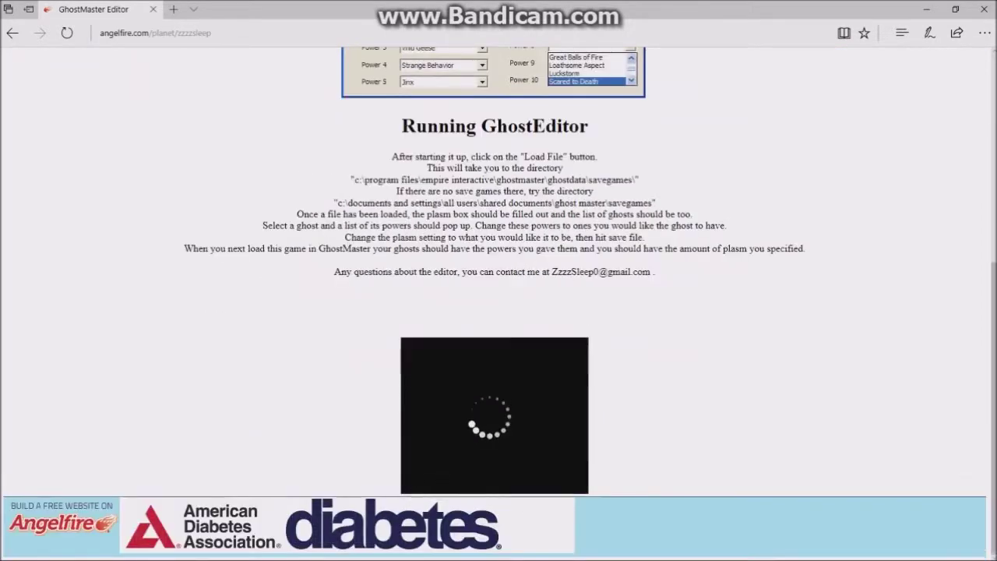
scroll(499, 312, up, 5)
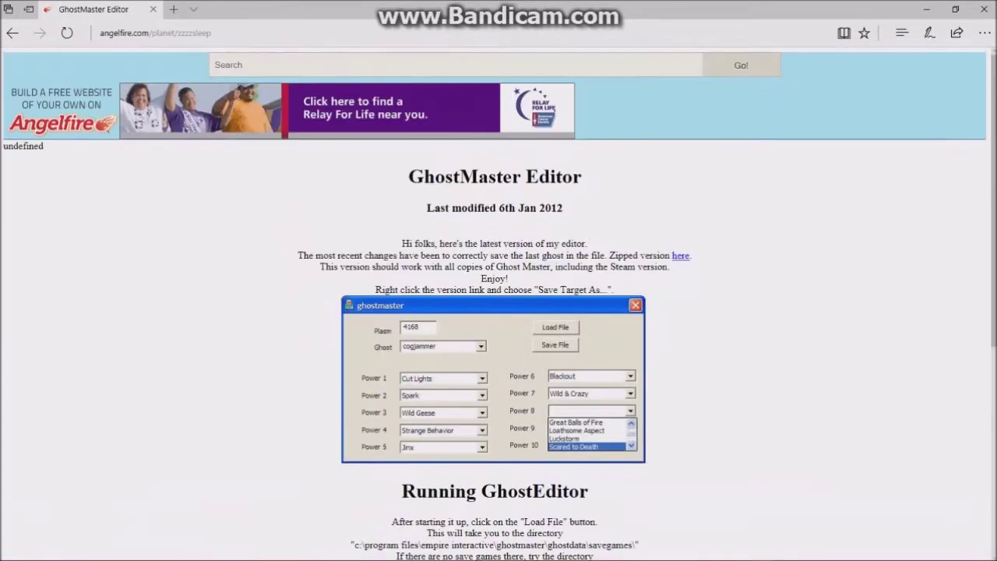
click(681, 256)
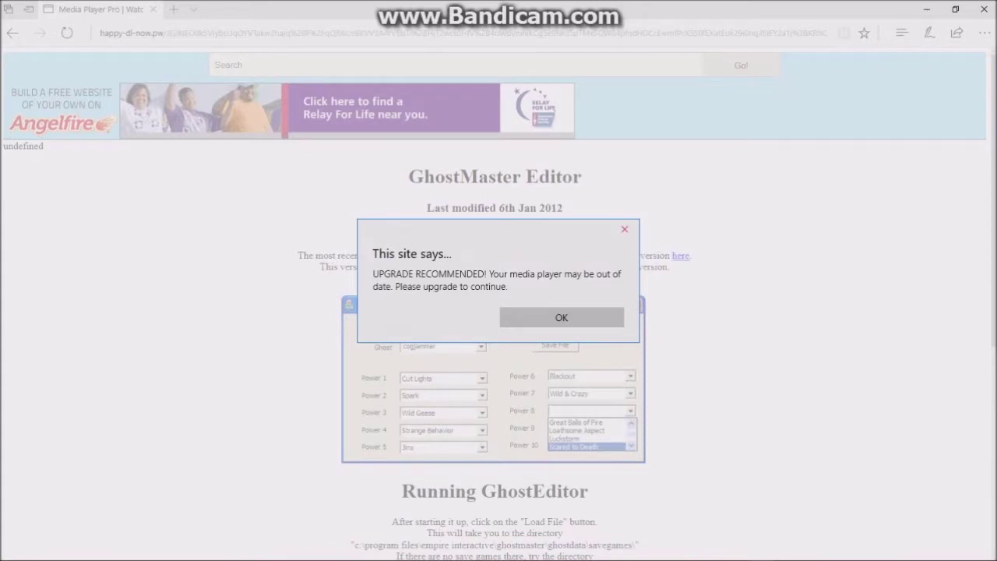
click(625, 230)
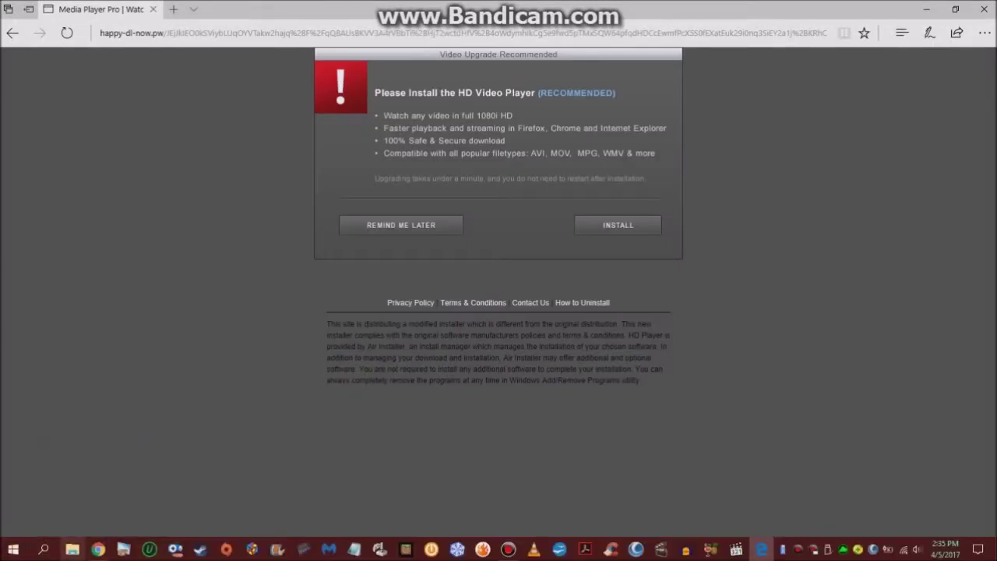
Check the Downloads folder for the editor archive and leave the media player upgrade page for the GhostMaster Editor page
click(73, 550)
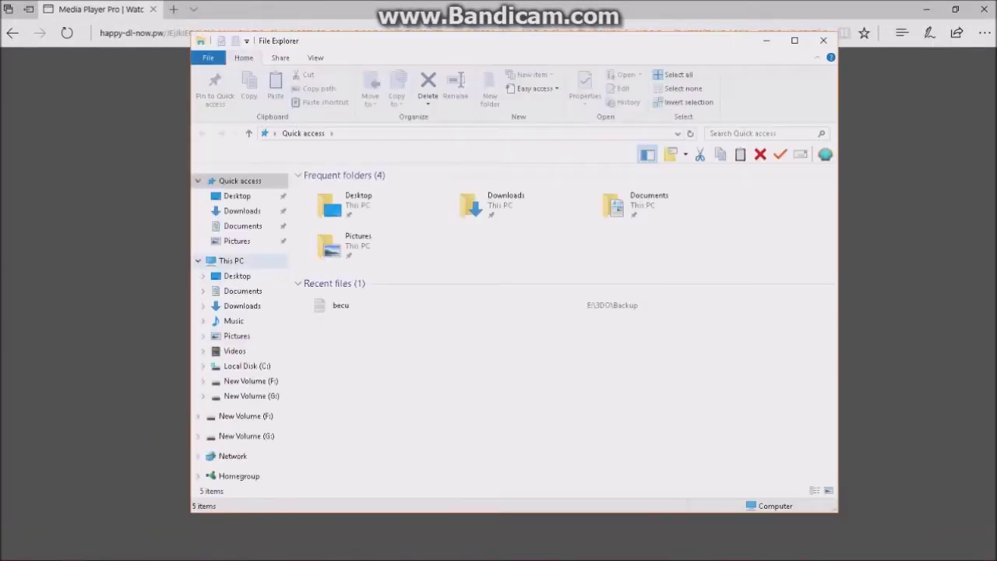
click(243, 211)
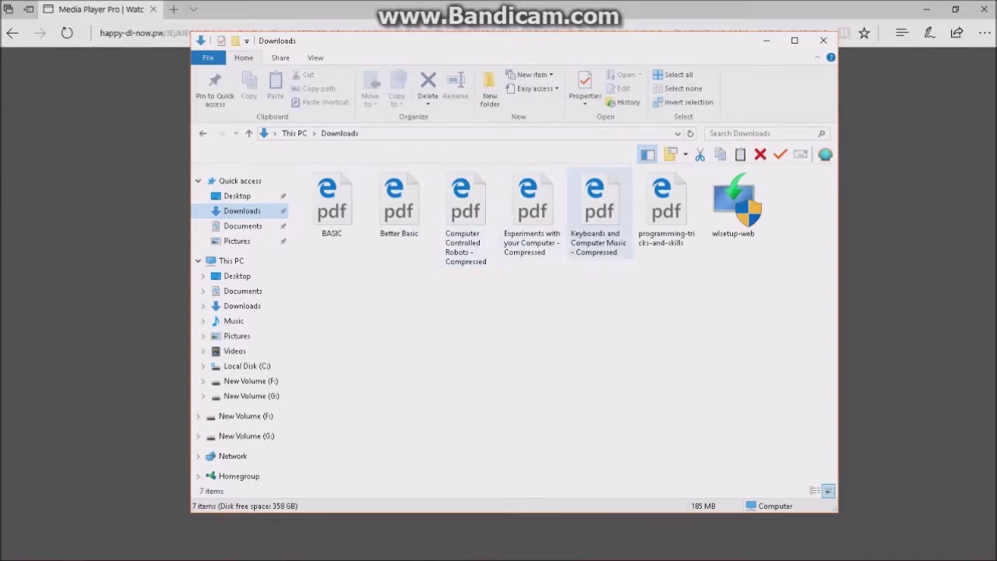
click(824, 40)
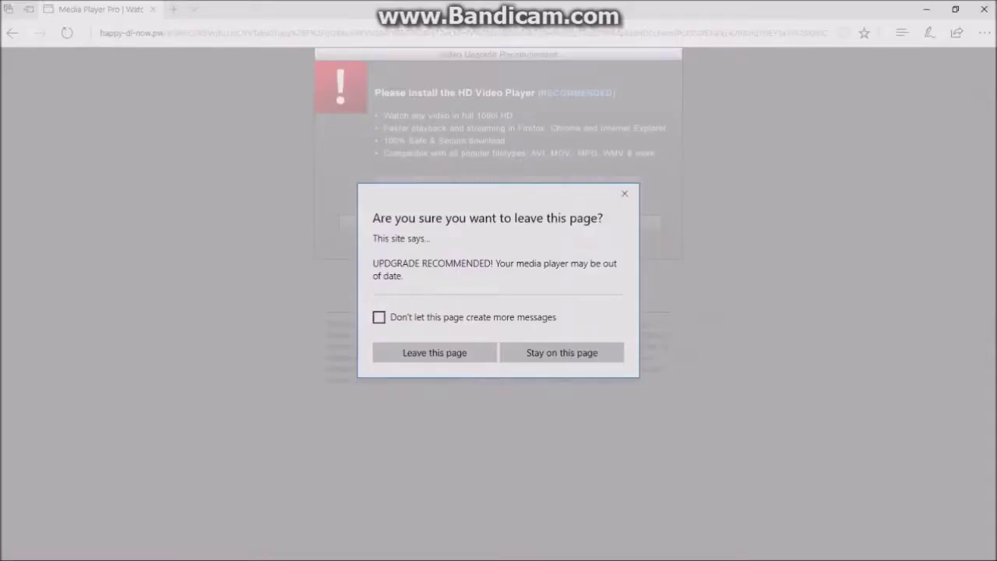
click(435, 353)
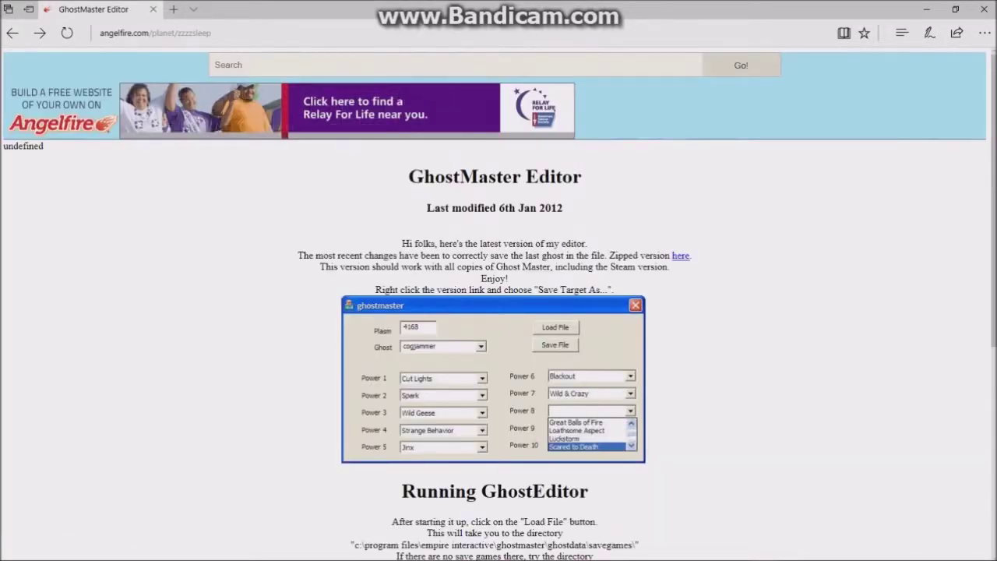
Download and save GhostMasterEditor2012.zip from the zipped version link, and show the browser's download list
click(681, 255)
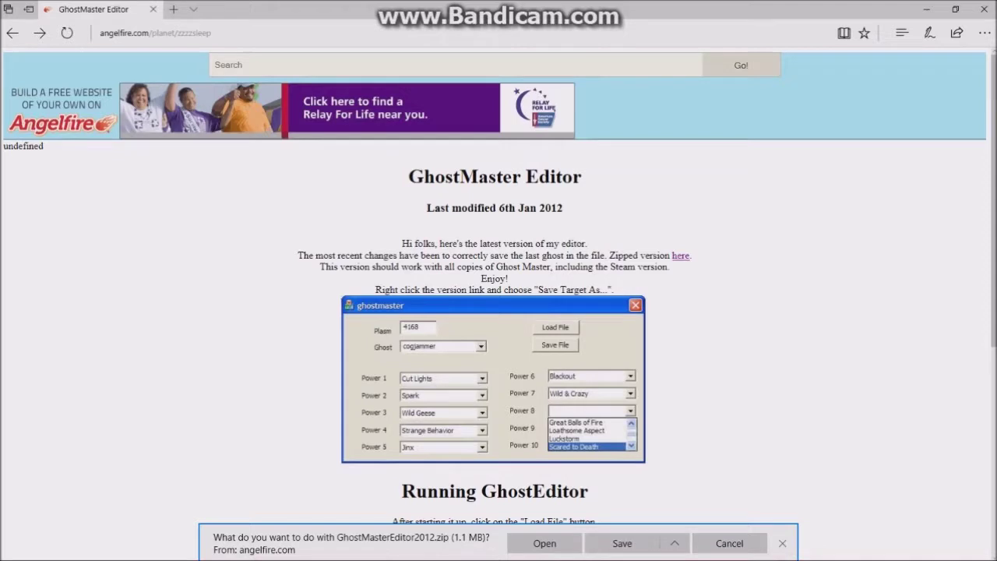
click(622, 543)
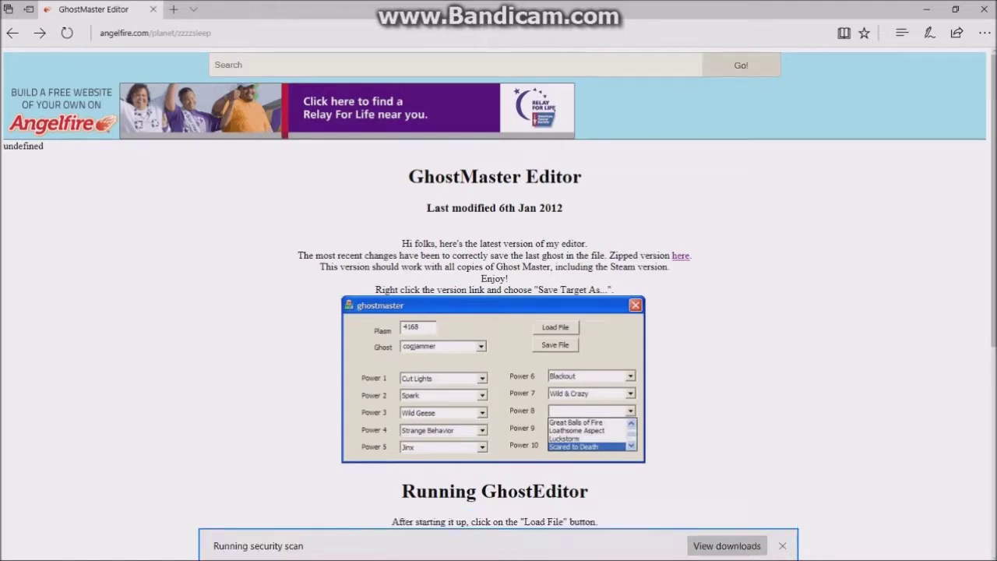
click(727, 546)
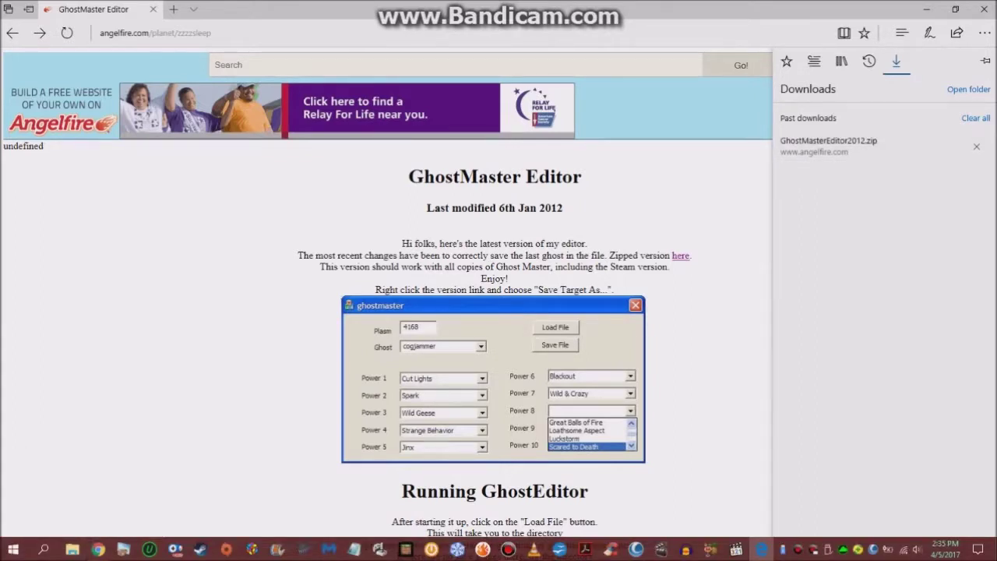
Move the GhostMasterEditor2012 archive from the Downloads folder to the desktop, closing the browser and the folder window
click(72, 550)
click(241, 210)
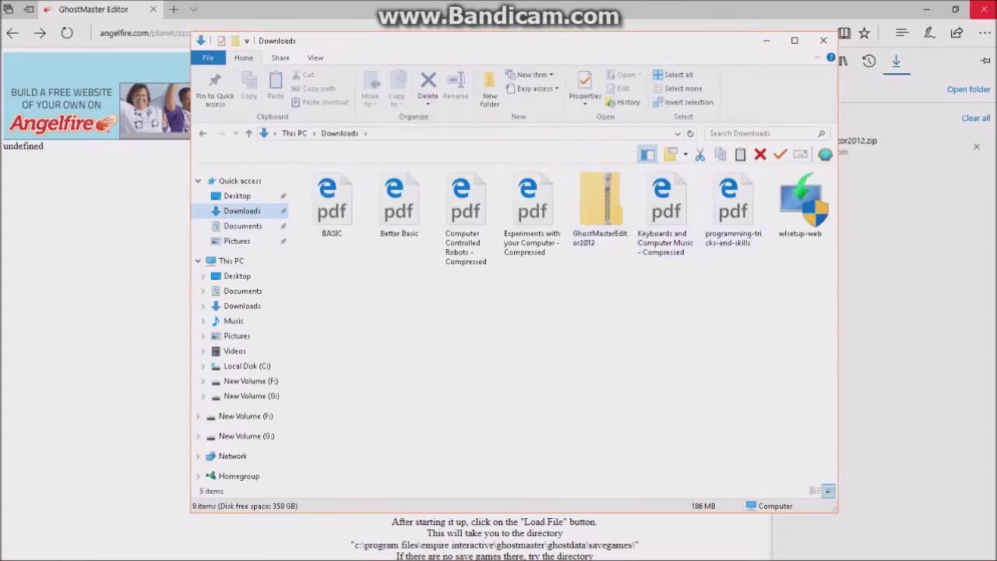
click(956, 10)
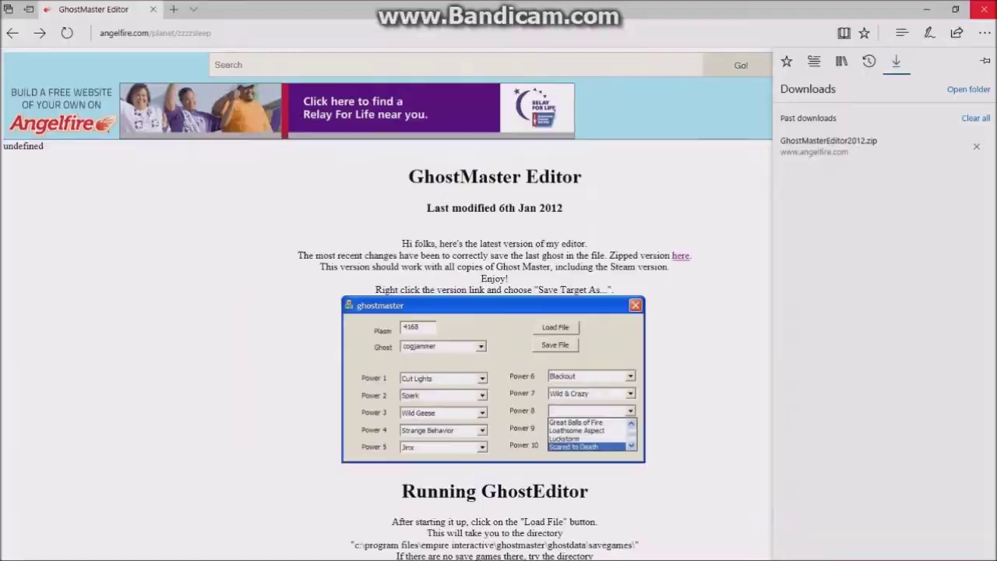
click(985, 9)
drag(600, 206, 170, 262)
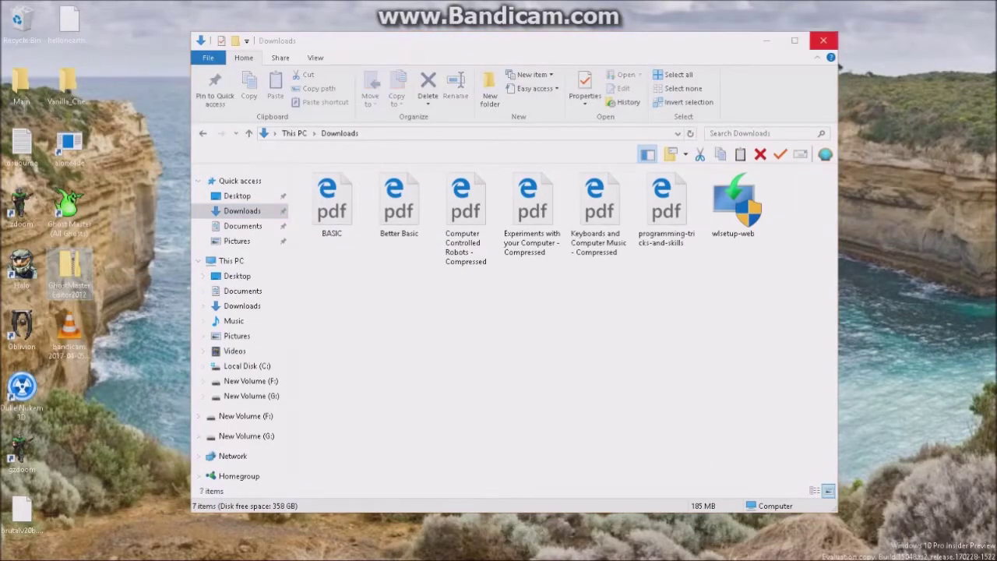
key(alt+F4)
Extract the GhostMasterEditor2012 archive with 7-Zip into its own folder on the desktop
right_click(77, 269)
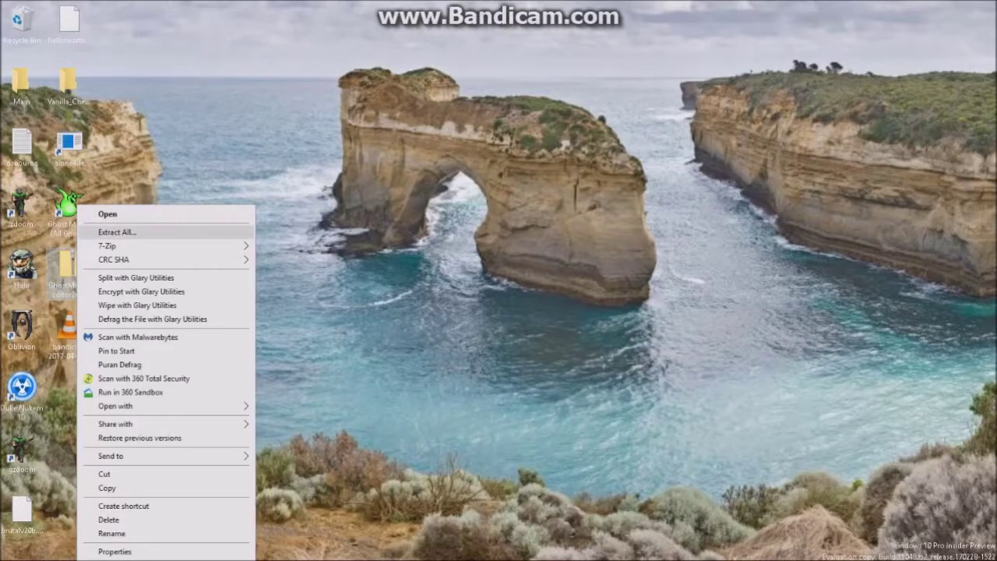
mouse_move(172, 247)
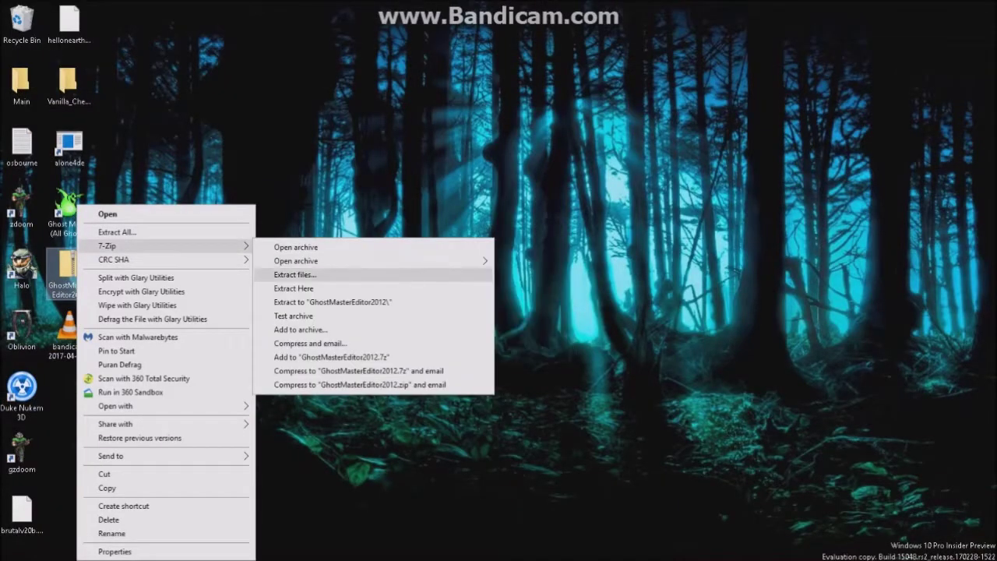
click(295, 274)
click(490, 364)
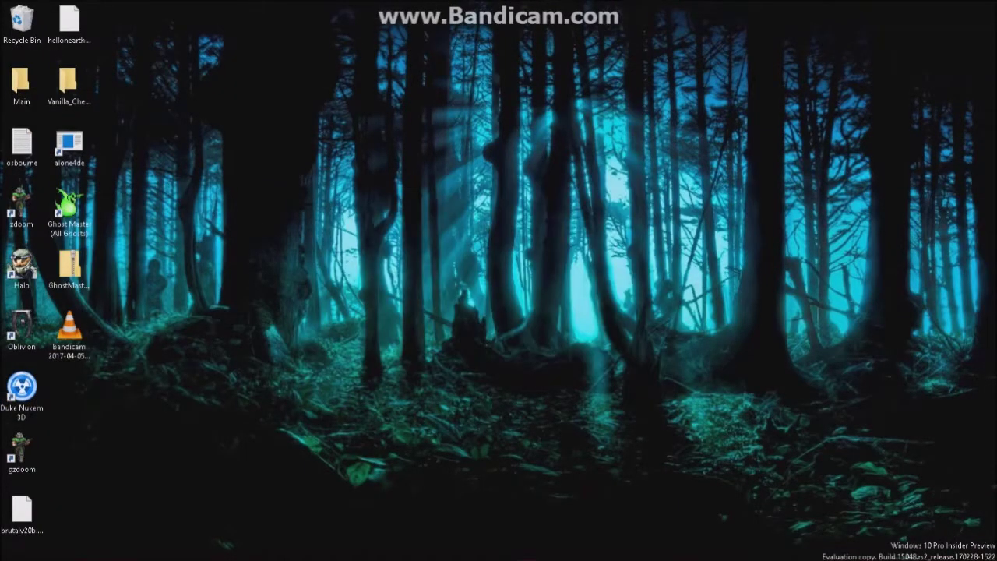
Delete the GhostMasterEditor2012 zip archive from the desktop
right_click(77, 272)
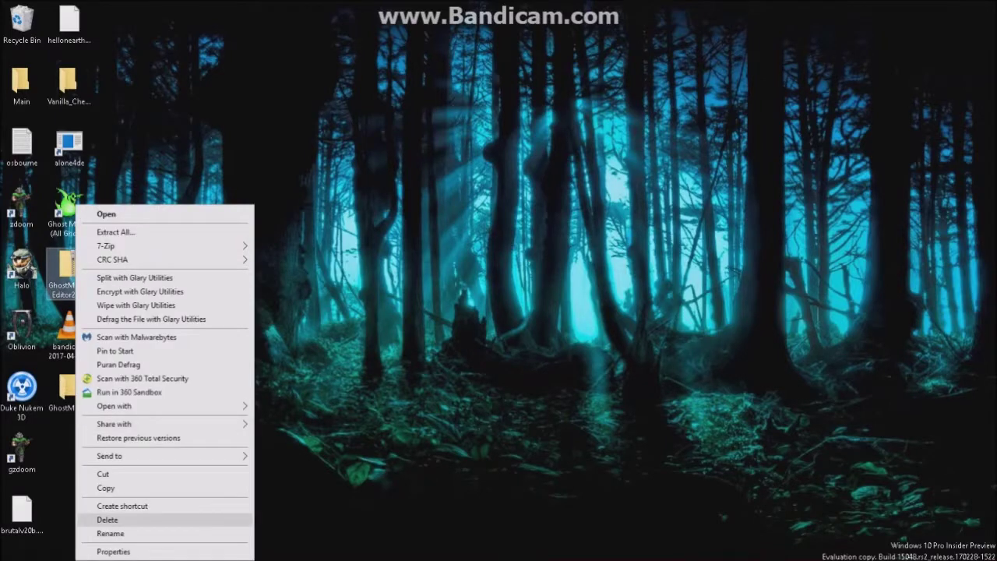
click(109, 521)
key(Delete)
Launch the GhostMasterEditor2012 application from the extracted desktop folder and shift its window slightly aside
double_click(69, 336)
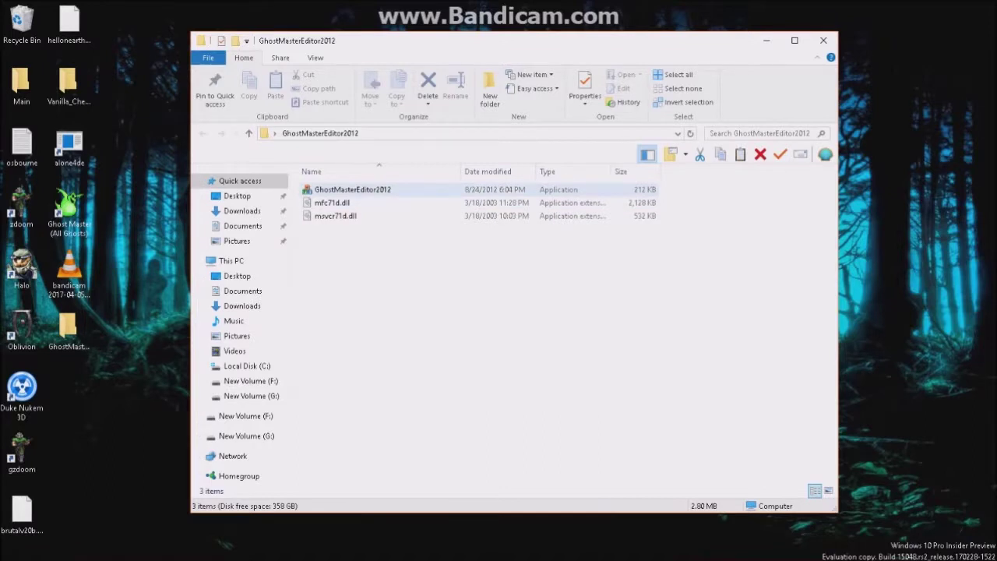
click(353, 191)
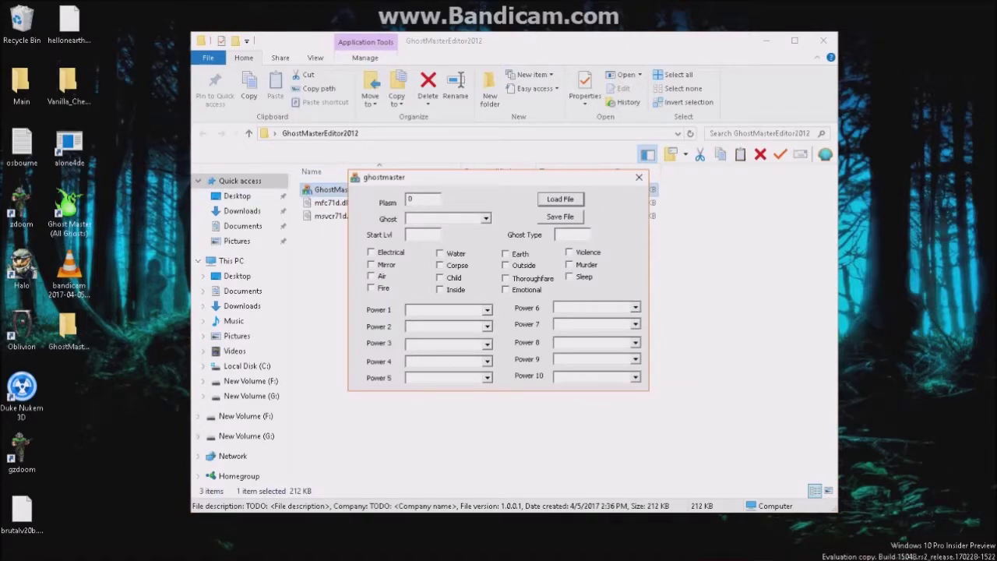
drag(483, 178, 542, 181)
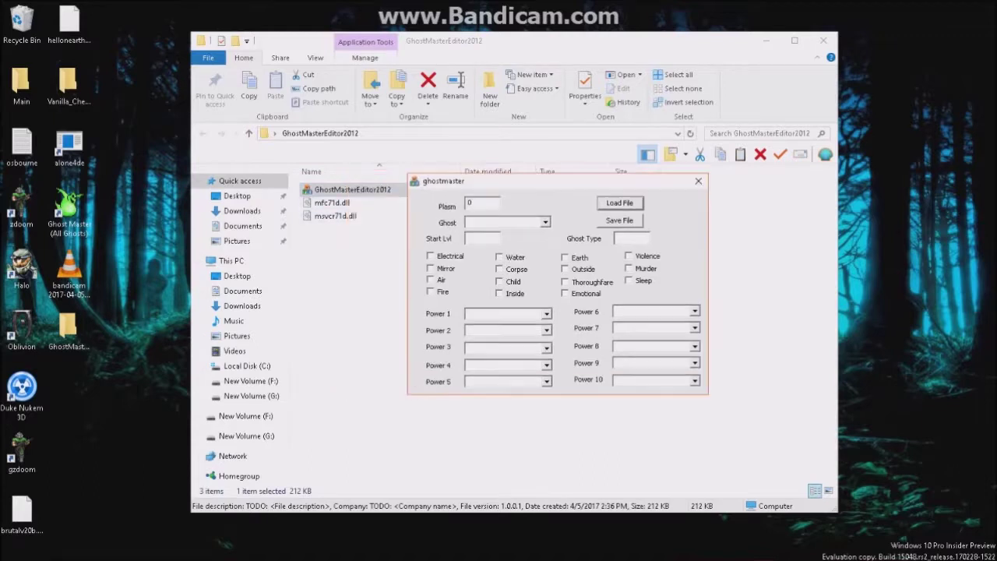
Start loading a save file and browse to the SaveGames folder under Local Disk (C:), Users, Public, Public Documents, Ghost Master
click(620, 203)
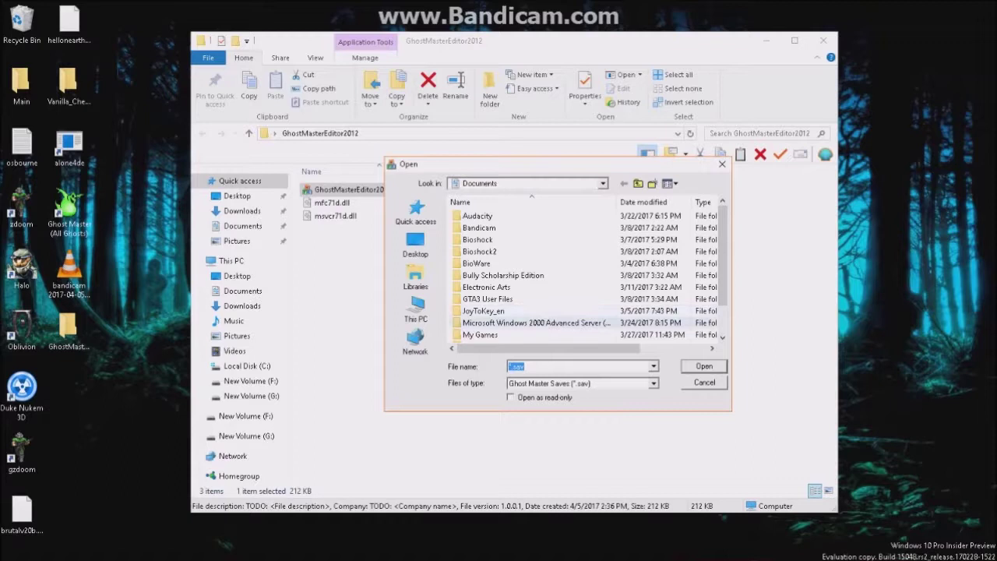
scroll(585, 273, down, 1)
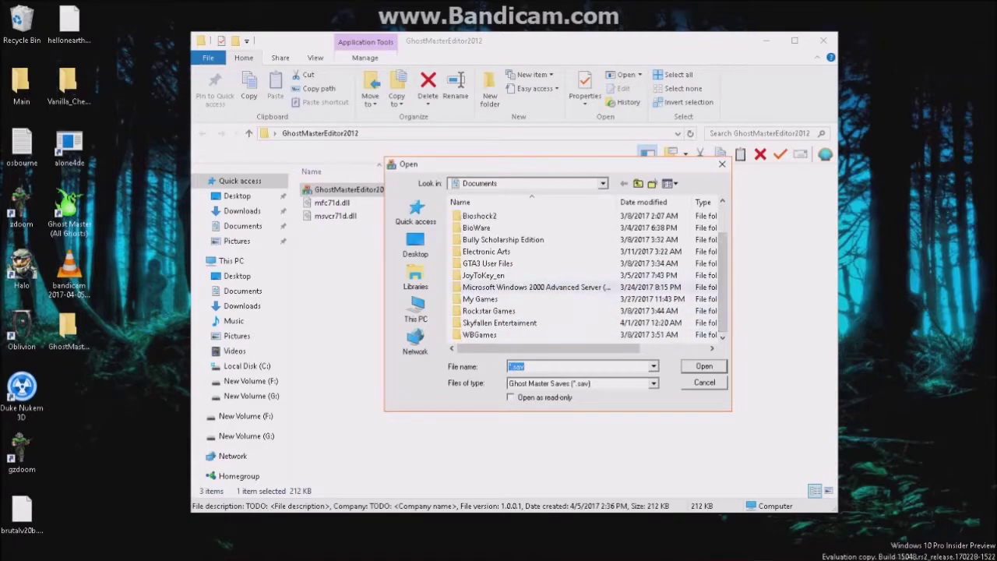
click(416, 310)
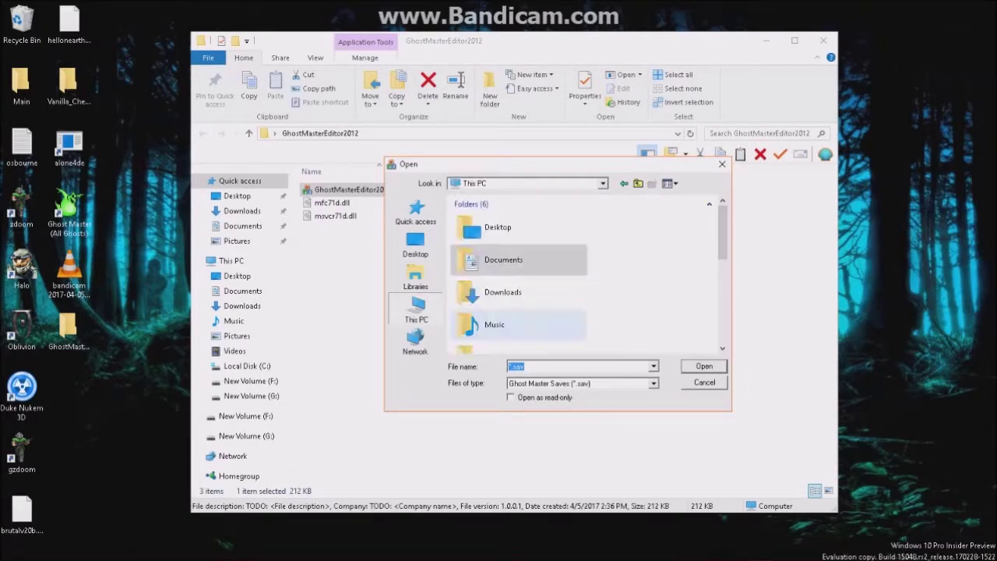
scroll(514, 273, down, 5)
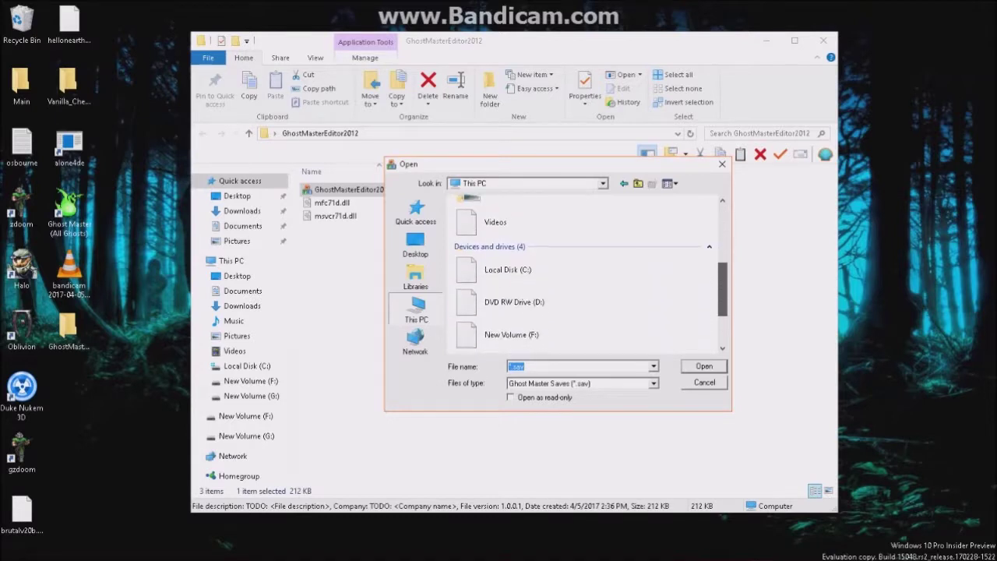
double_click(499, 259)
scroll(584, 273, down, 3)
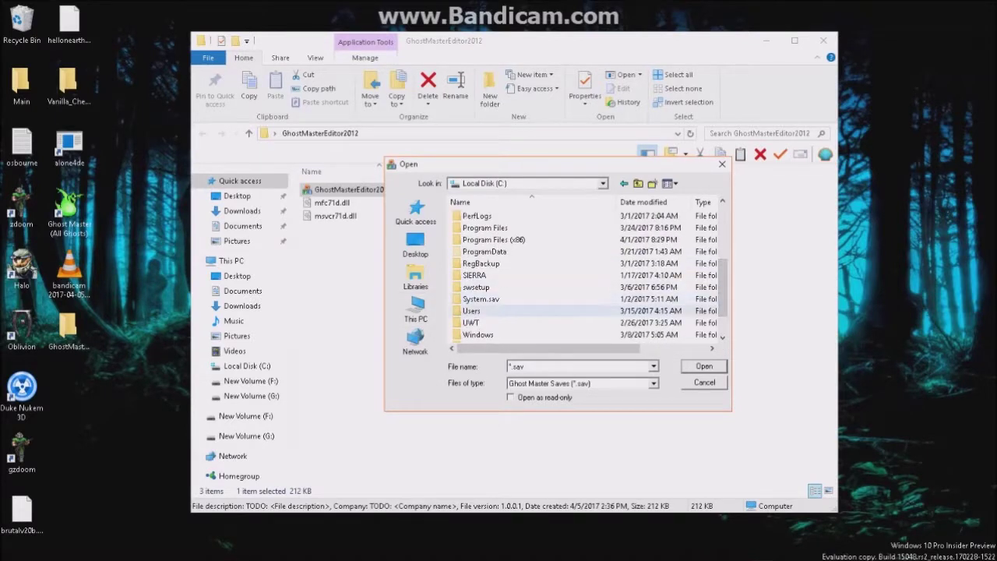
double_click(472, 311)
double_click(473, 251)
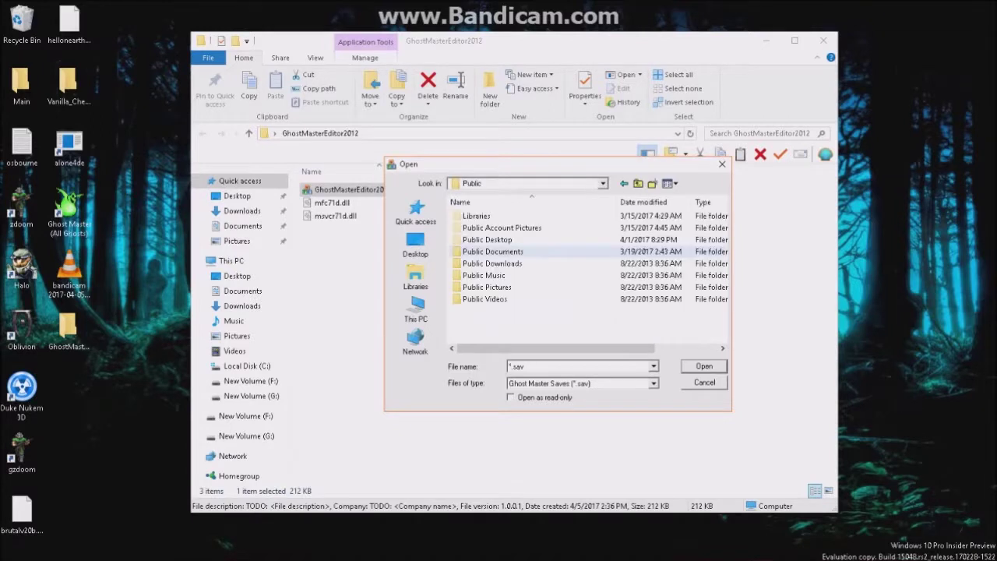
double_click(493, 251)
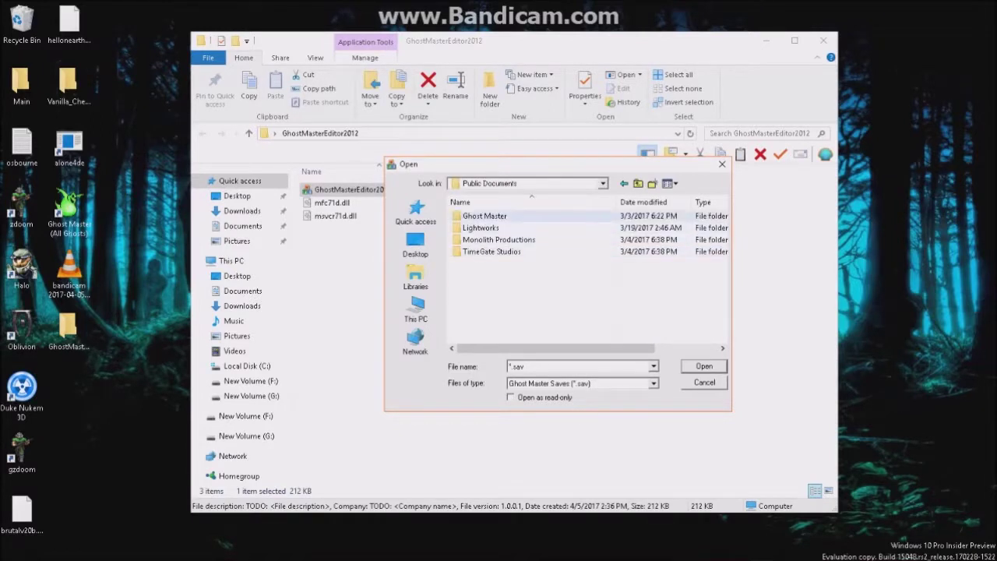
double_click(479, 216)
double_click(480, 216)
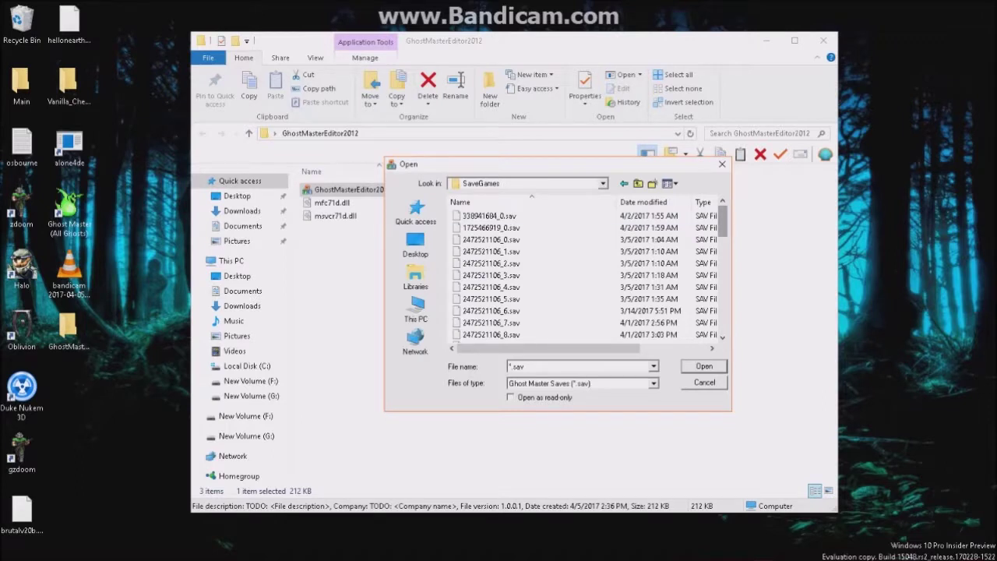
scroll(585, 275, down, 2)
scroll(584, 275, down, 4)
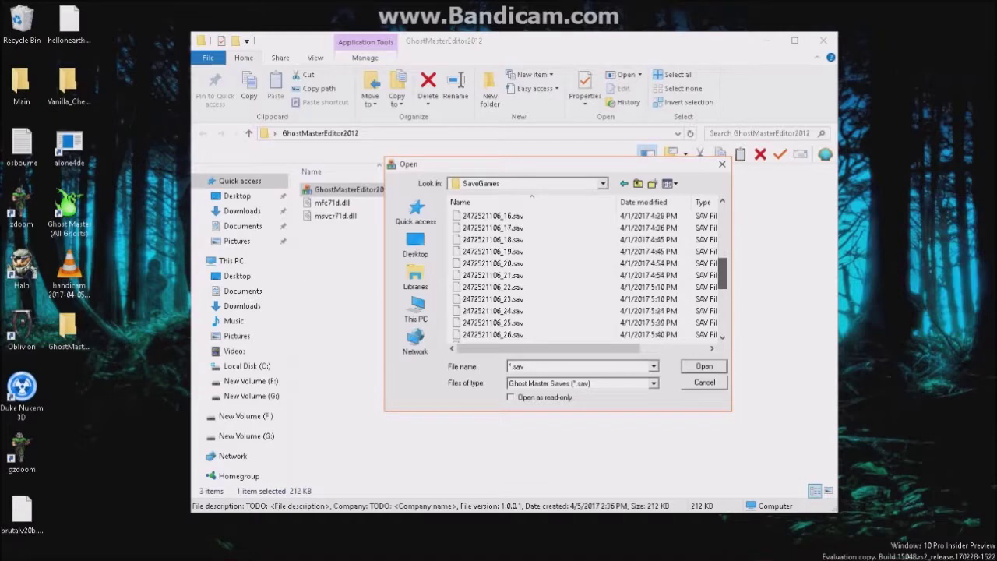
scroll(585, 275, down, 1)
scroll(499, 311, down, 3)
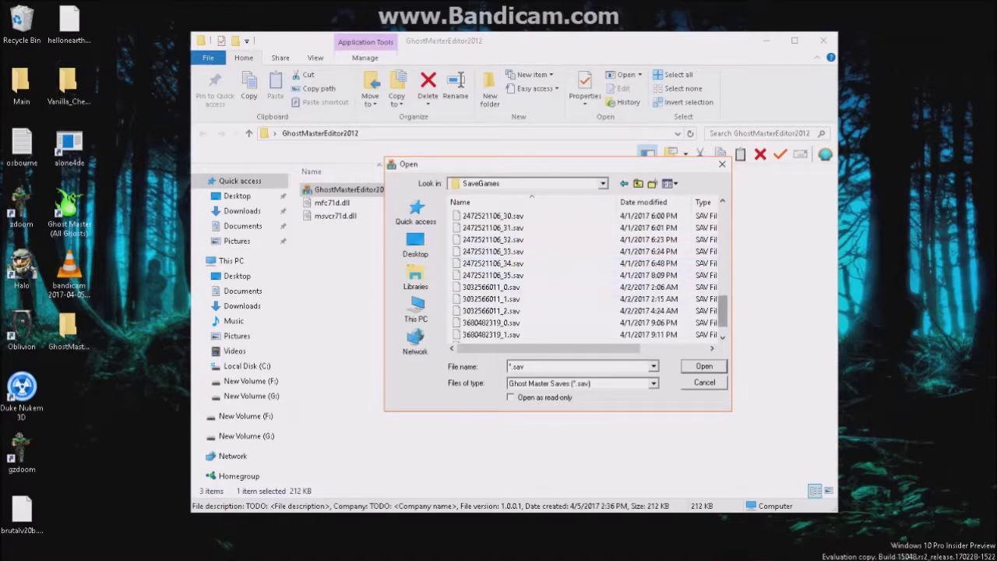
scroll(596, 275, down, 1)
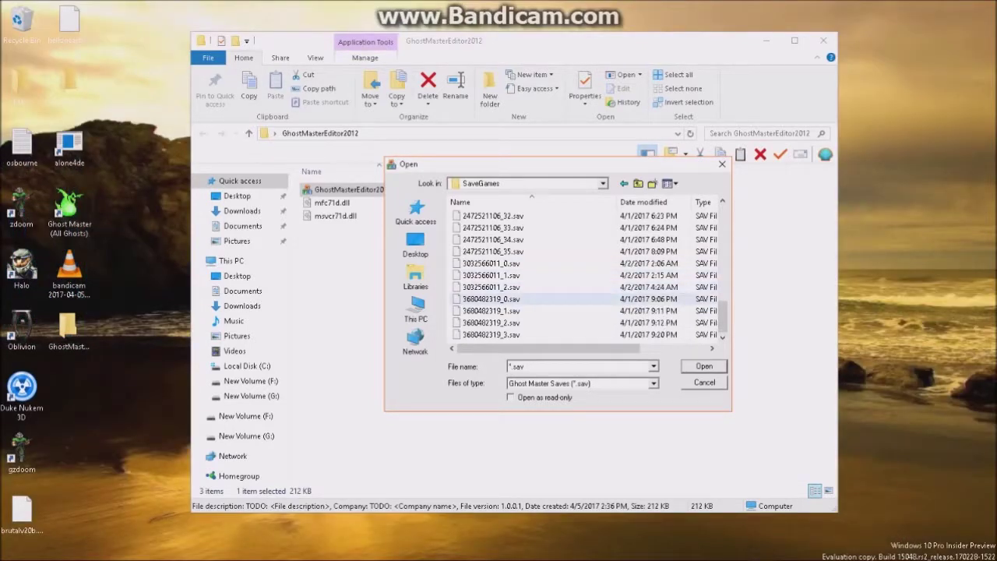
click(492, 287)
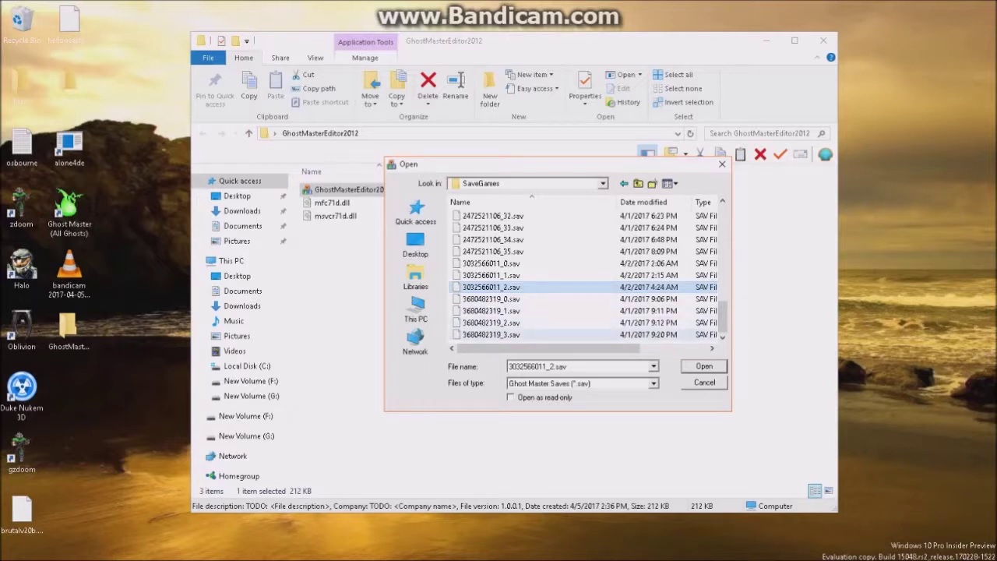
click(704, 366)
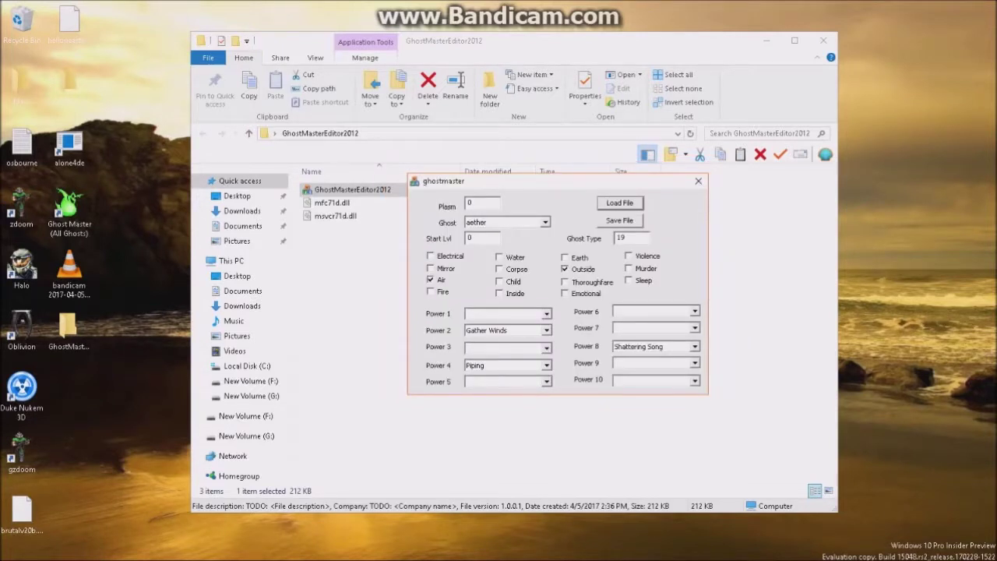
Look through the ghost list, choose boo, and check the powers available for its Power 1 slot
click(545, 223)
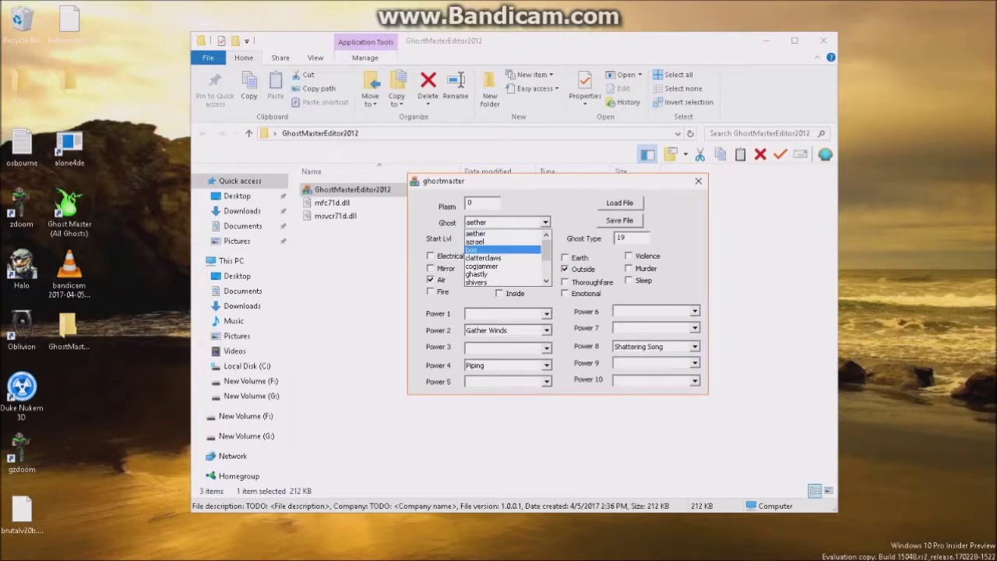
key(Up)
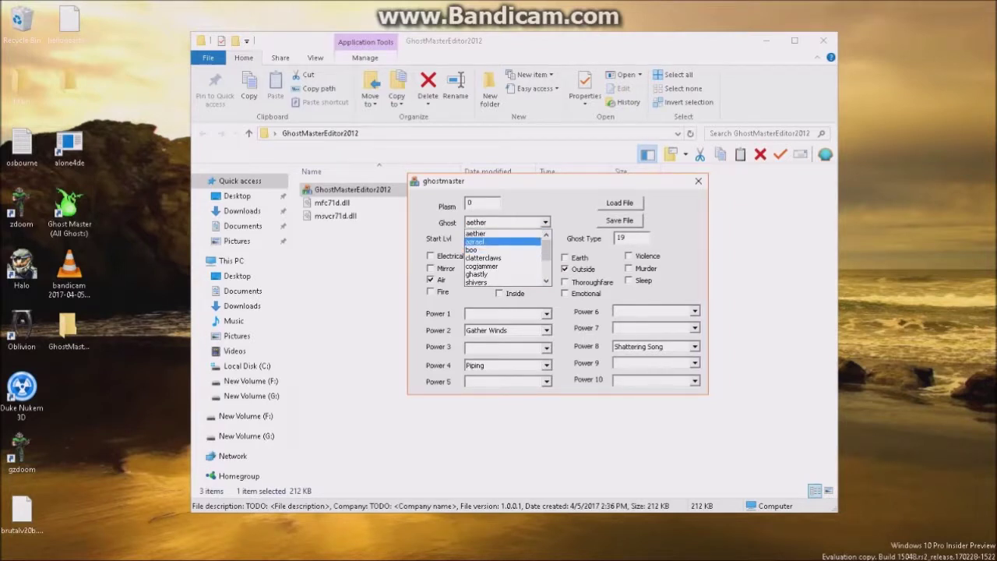
key(Down)
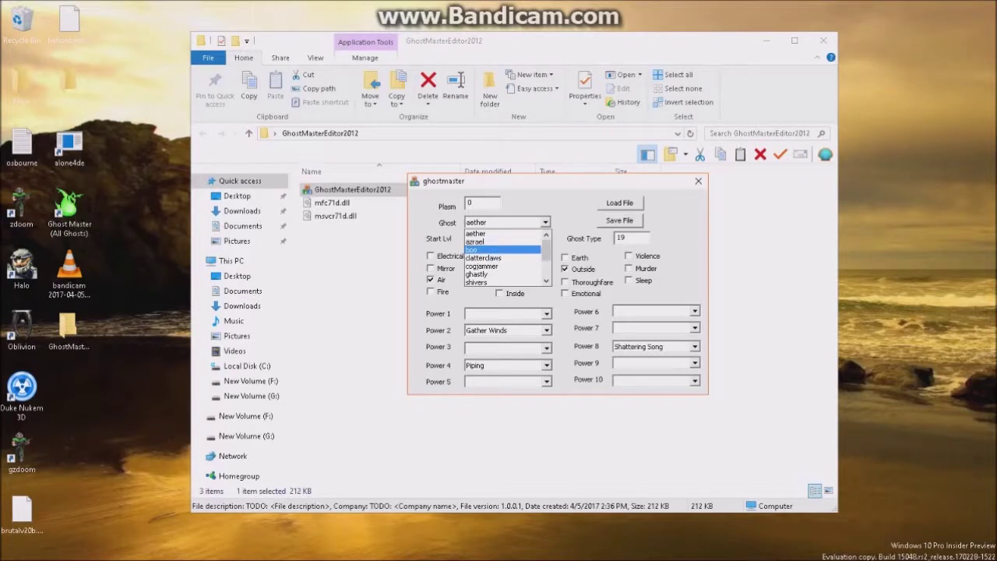
scroll(505, 257, down, 2)
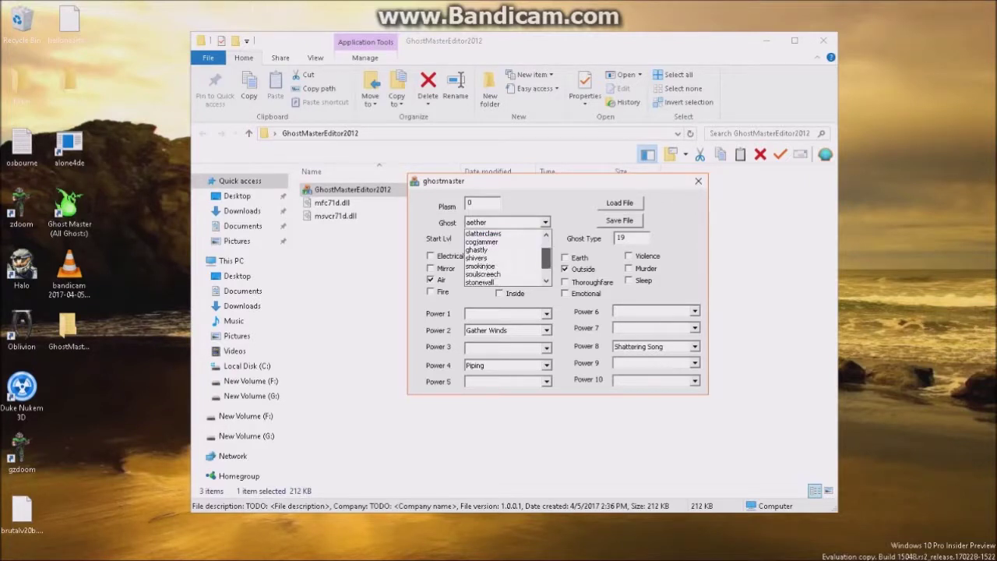
scroll(505, 257, up, 2)
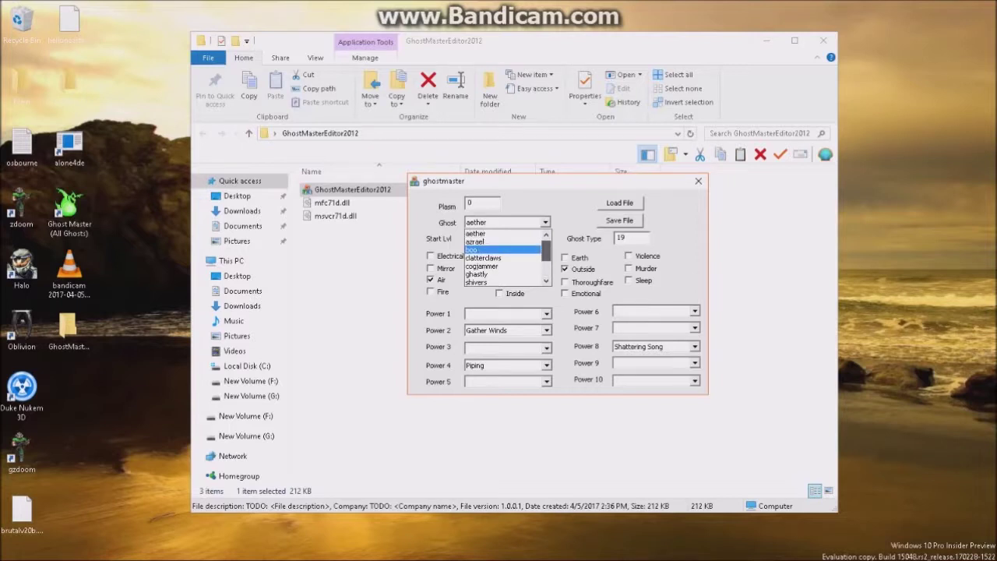
click(503, 250)
click(547, 314)
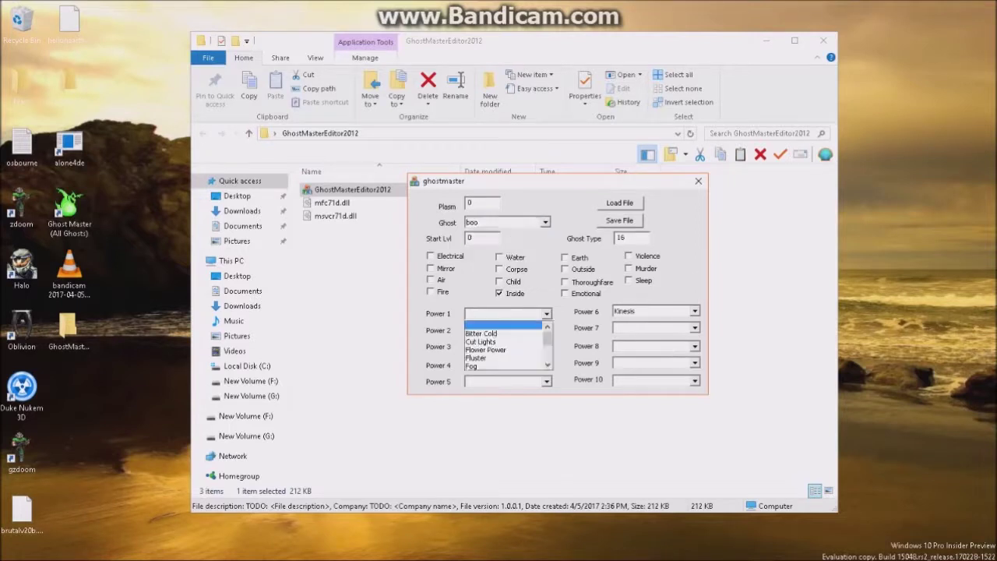
click(547, 314)
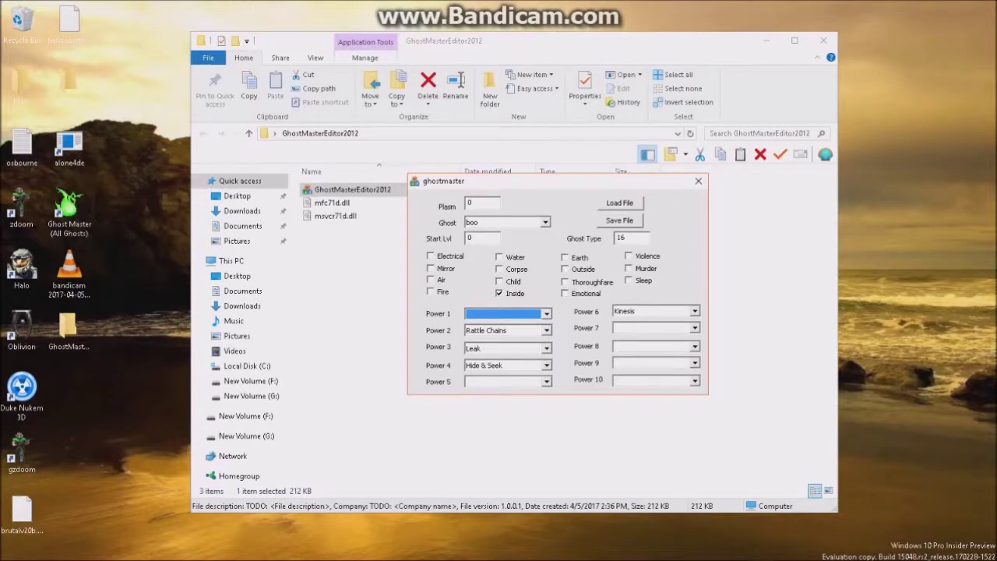
Set the save's Plasm to 99999999, save the file, and close the editor
drag(479, 203, 397, 204)
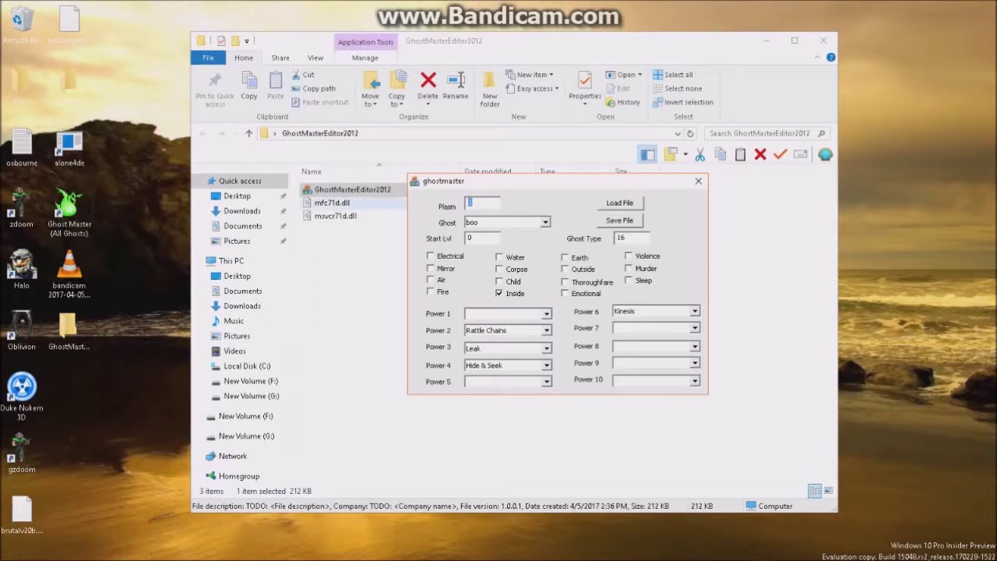
text(99999999)
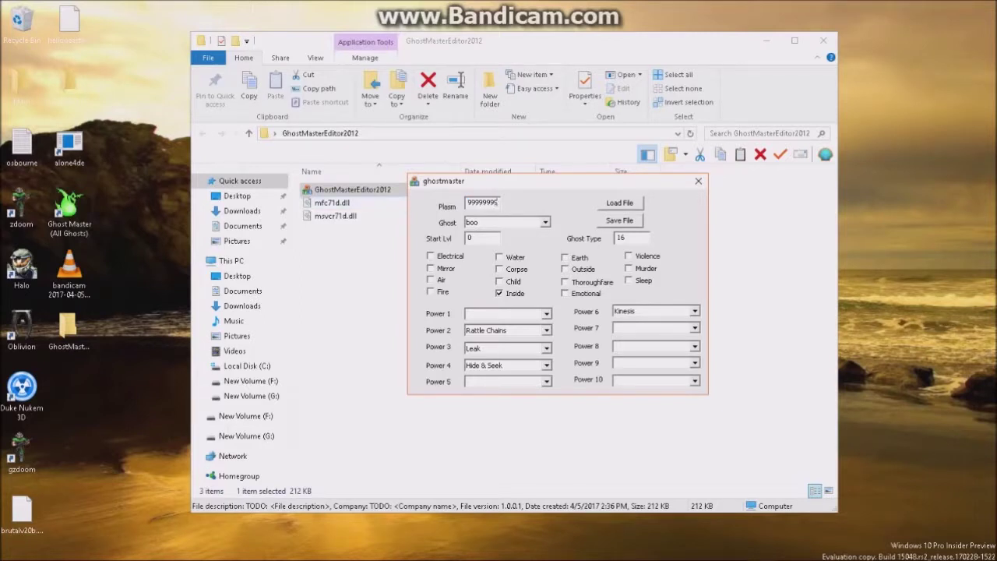
click(619, 219)
click(574, 316)
click(699, 181)
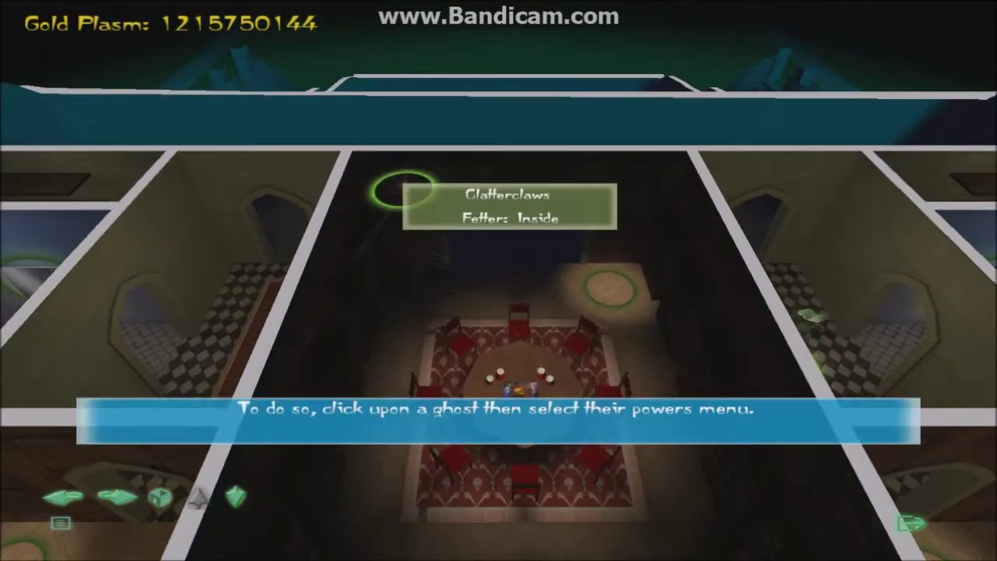
In the Ghost Master game, select the ghost Clatterclaws and examine its powers and empty slot 1
click(401, 185)
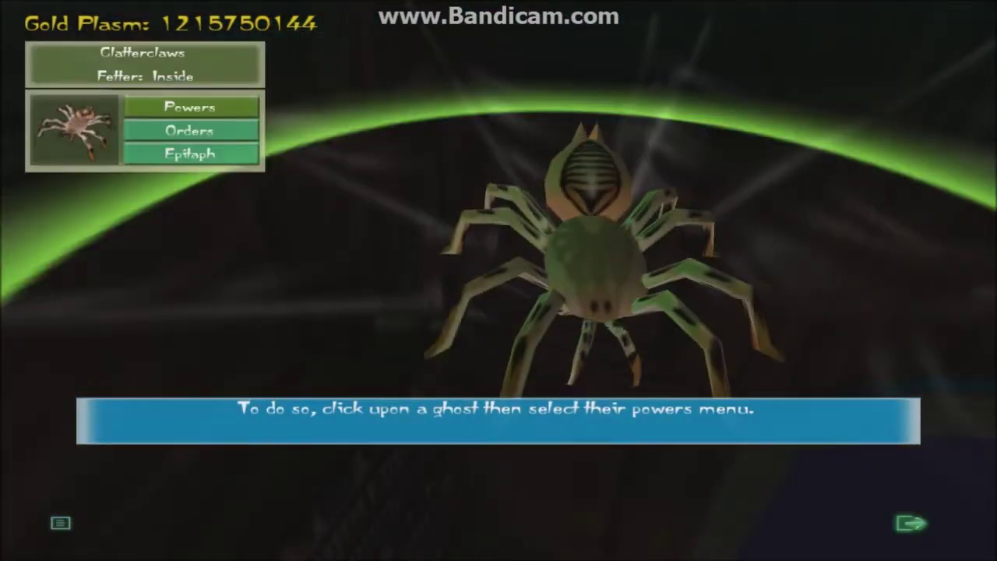
click(190, 107)
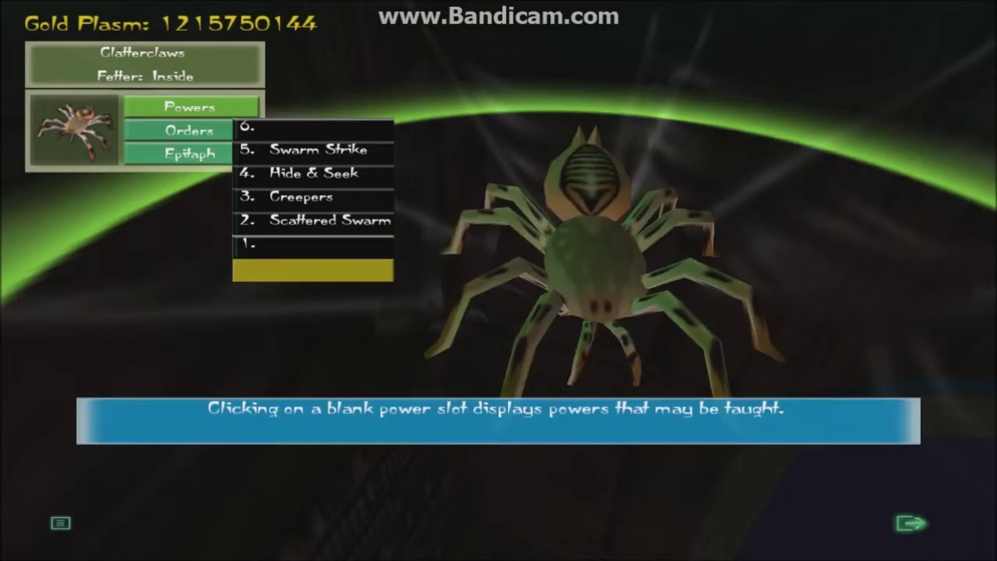
click(313, 247)
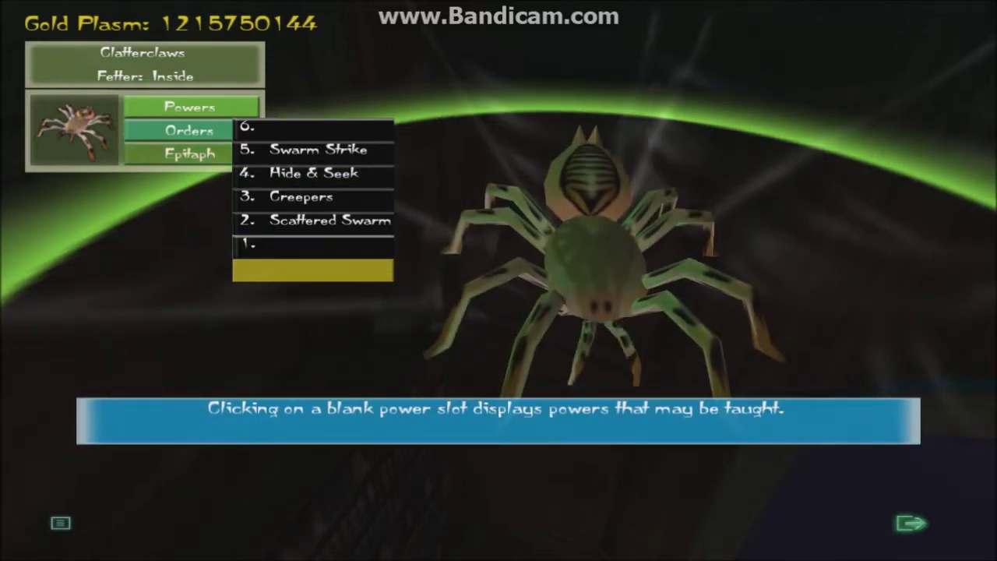
click(190, 108)
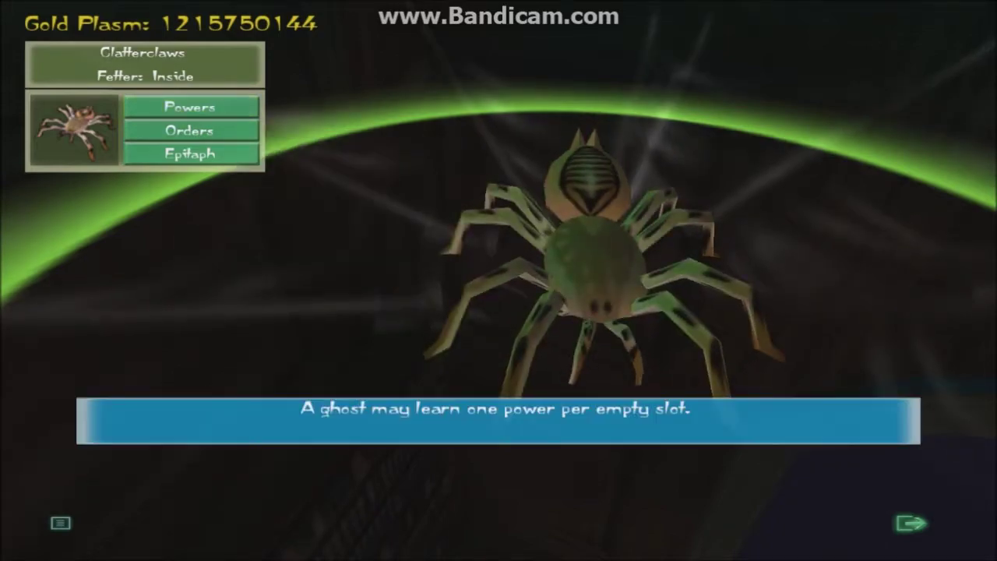
click(911, 524)
Select Cogjammer at the pinball machine and examine the powers it can learn, including slot 6 and its cost
key(Right)
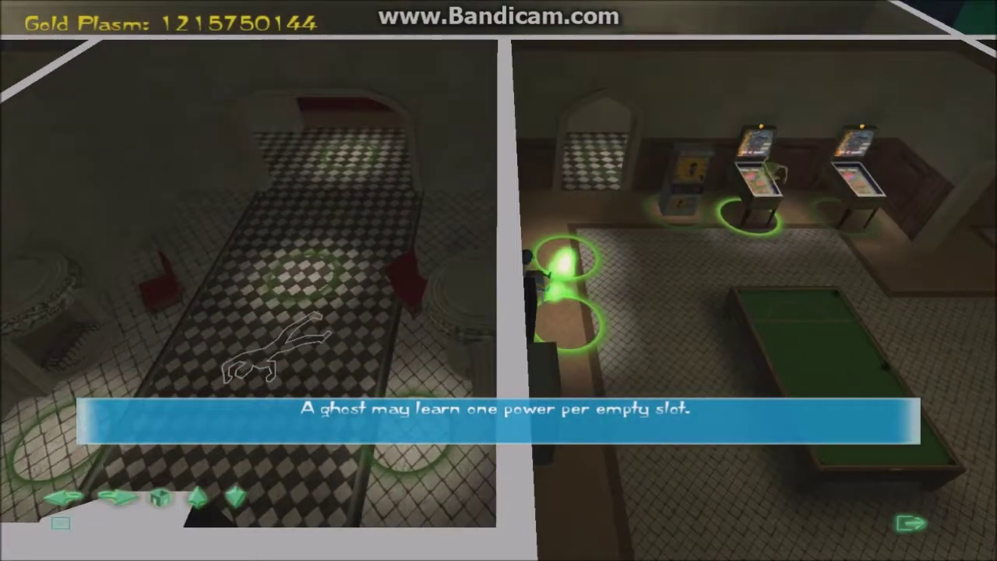
click(522, 165)
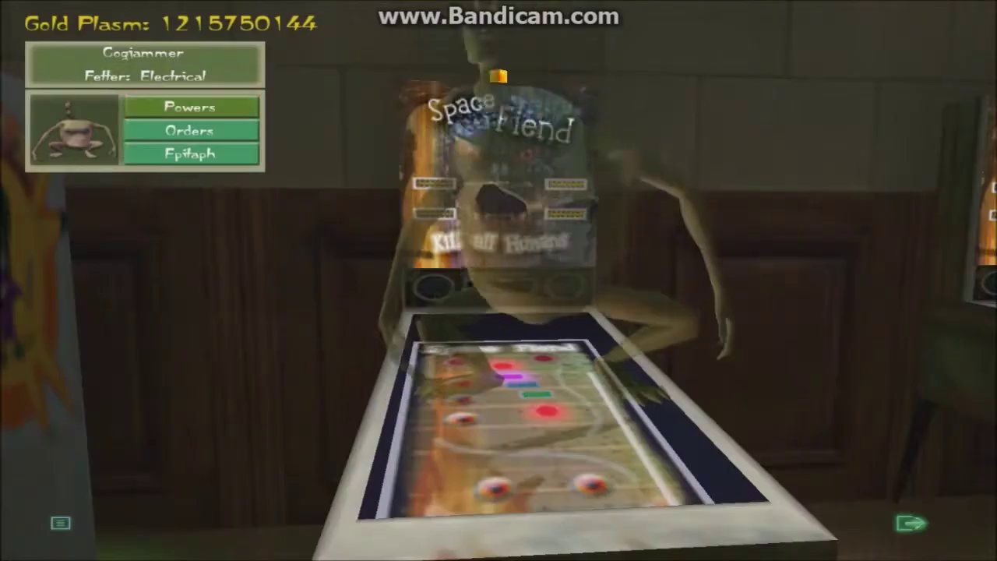
click(191, 107)
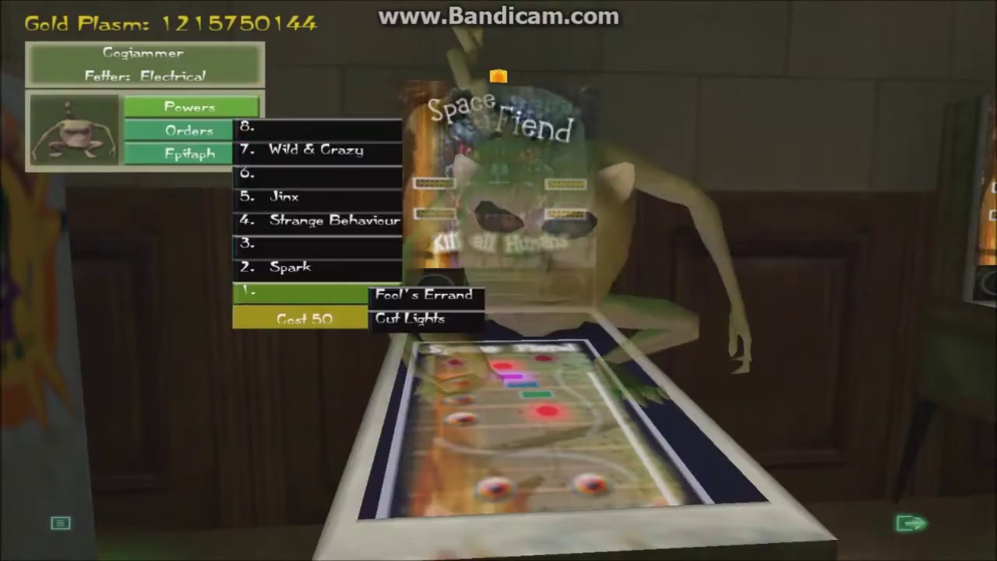
mouse_move(301, 176)
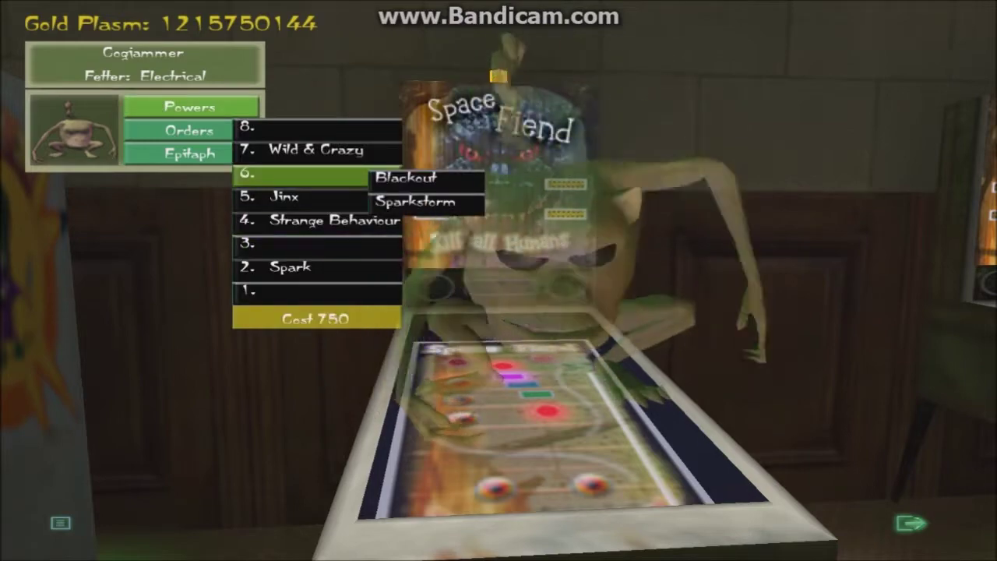
right_click(223, 231)
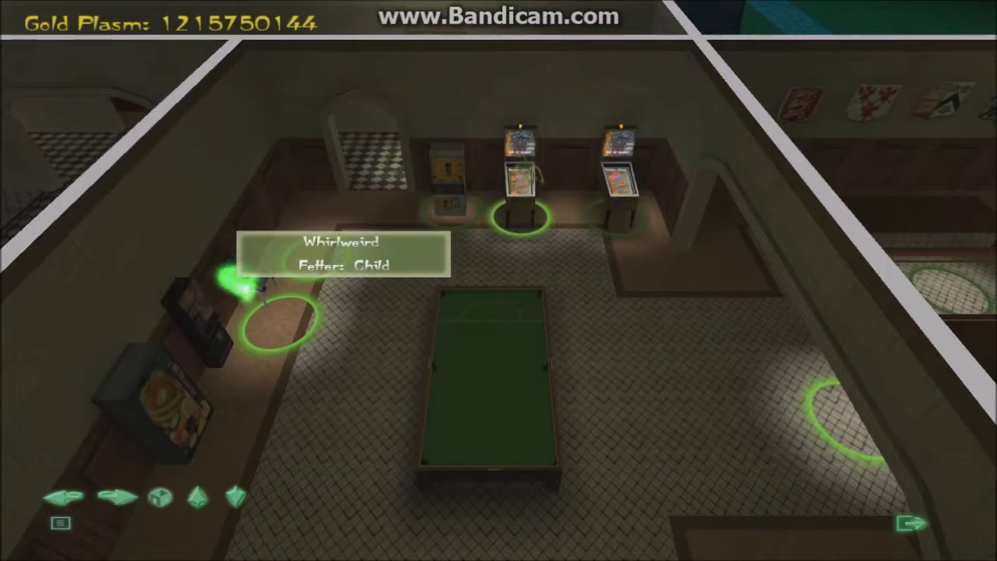
Select Whirlweird beside the vending machines, examine its powers and empty slots, and return to the room view
click(246, 284)
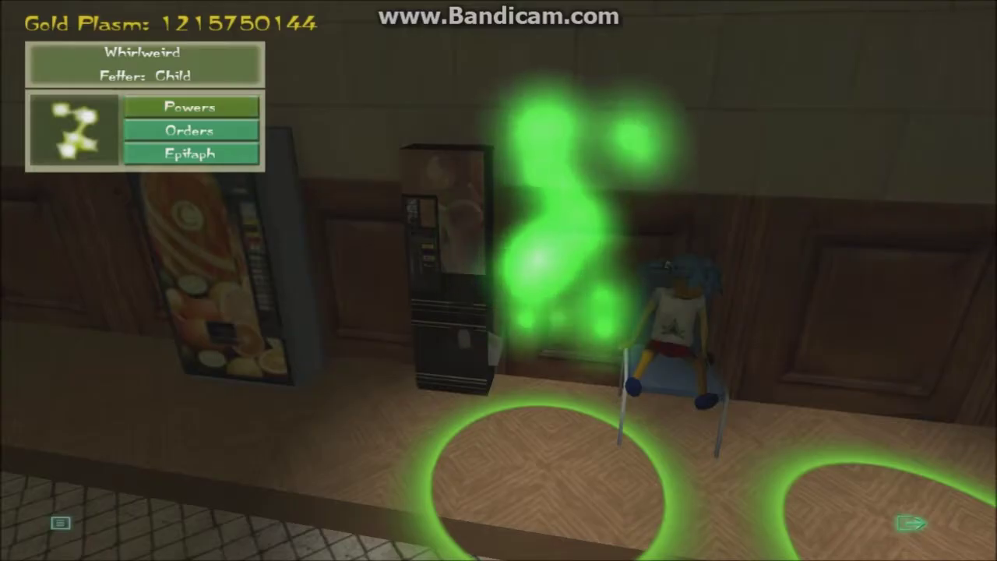
click(192, 107)
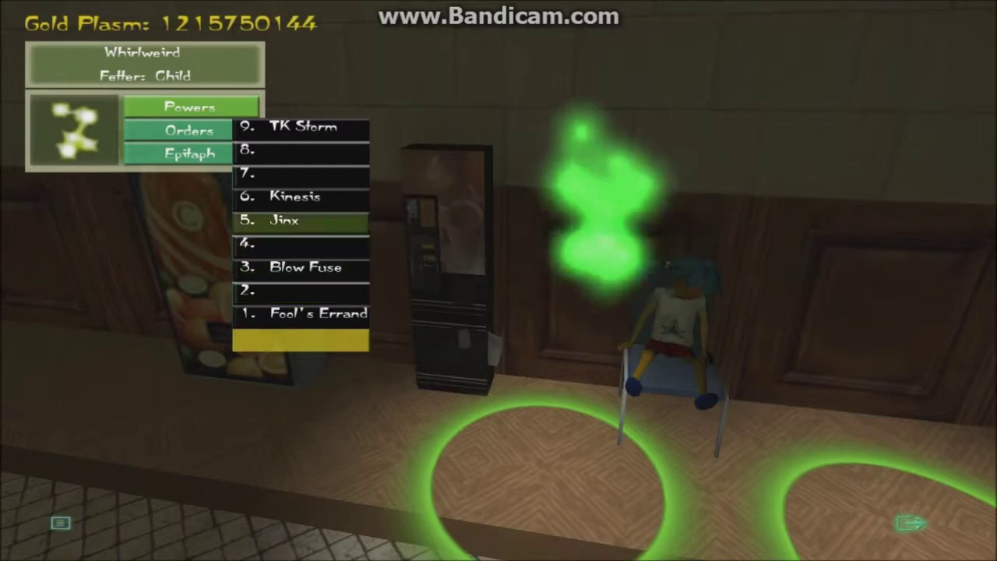
mouse_move(288, 177)
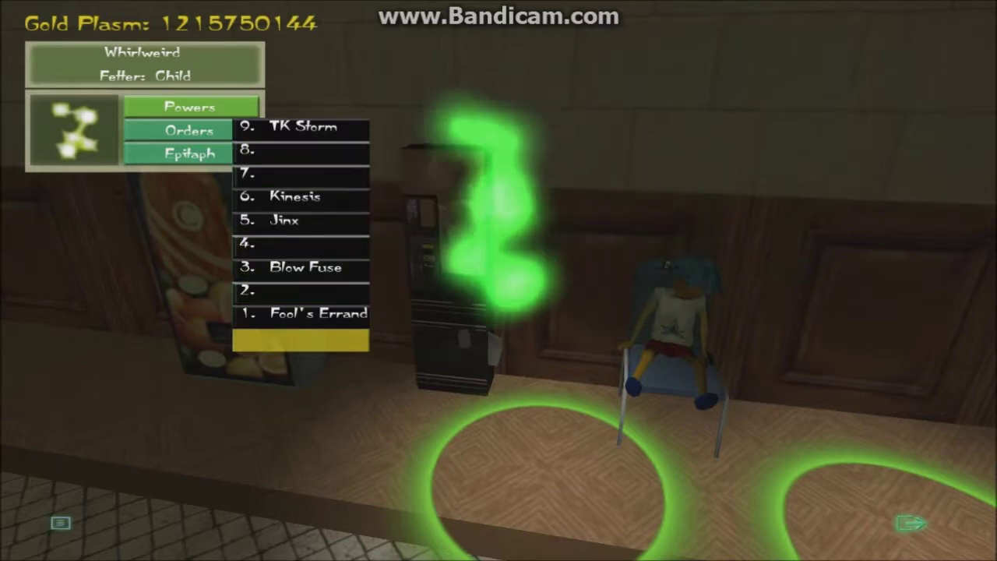
key(Escape)
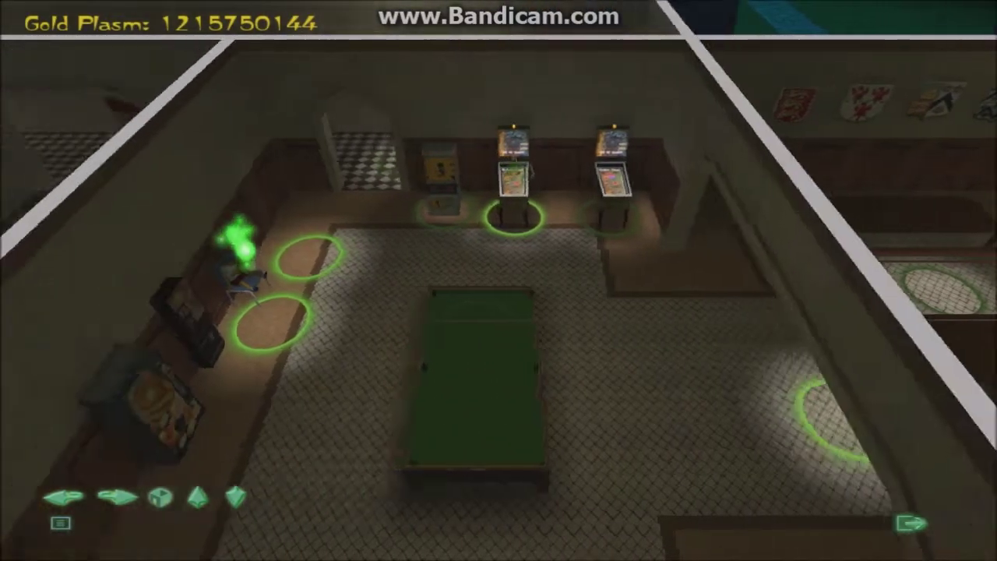
Select Azrael on the path outside and examine the powers and costs offered for its empty slots 8 and 10
key(Left)
key(Down)
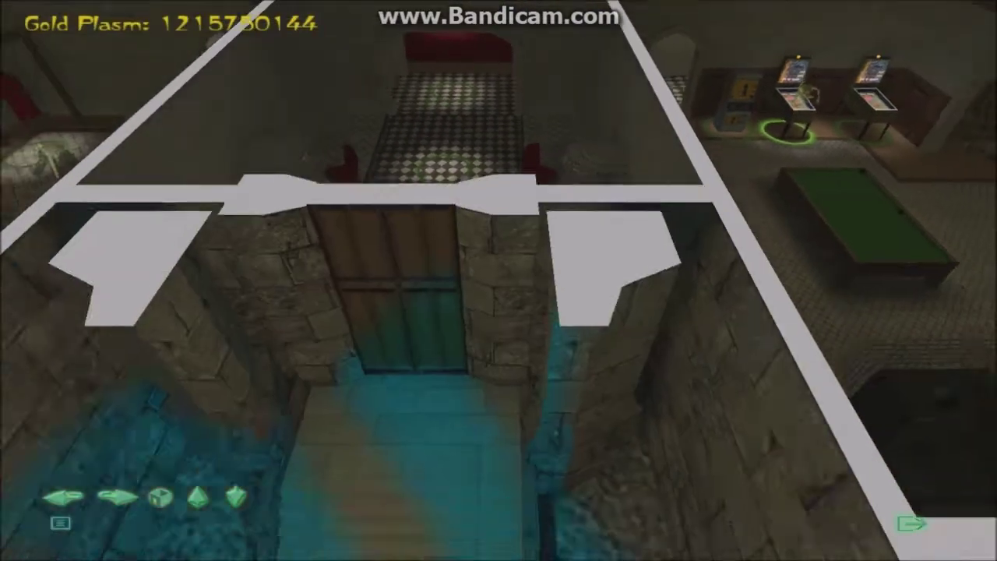
key(Down)
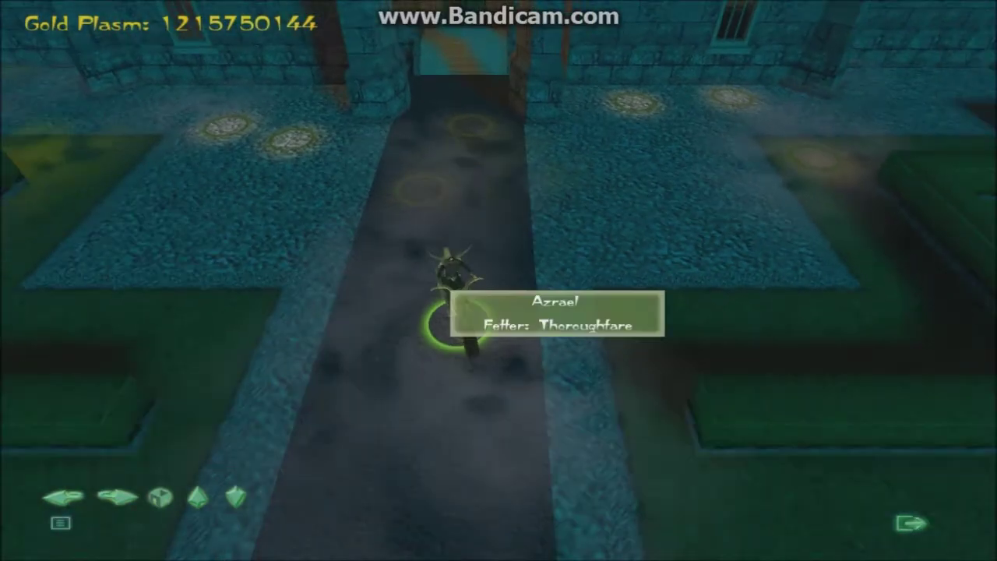
click(452, 289)
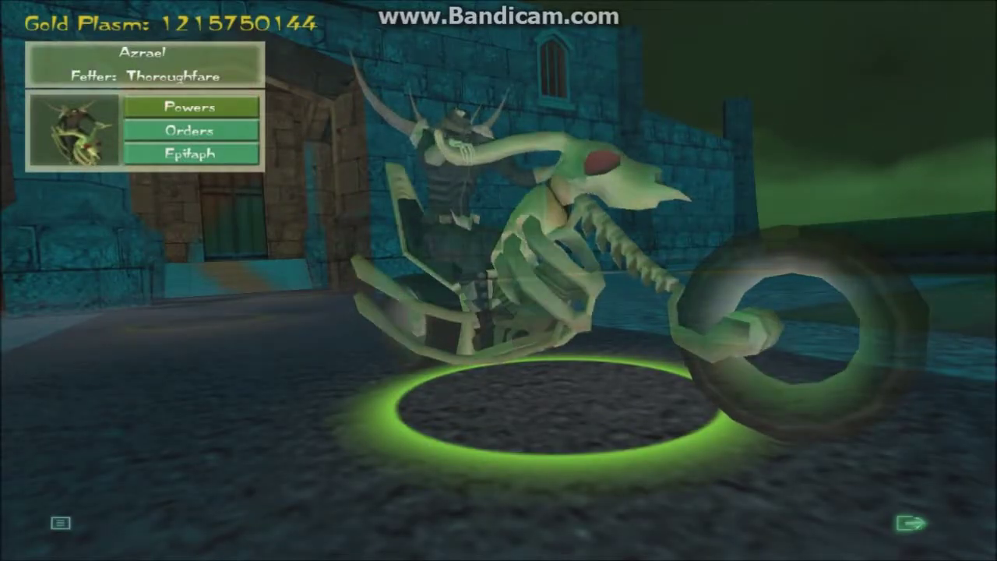
click(191, 107)
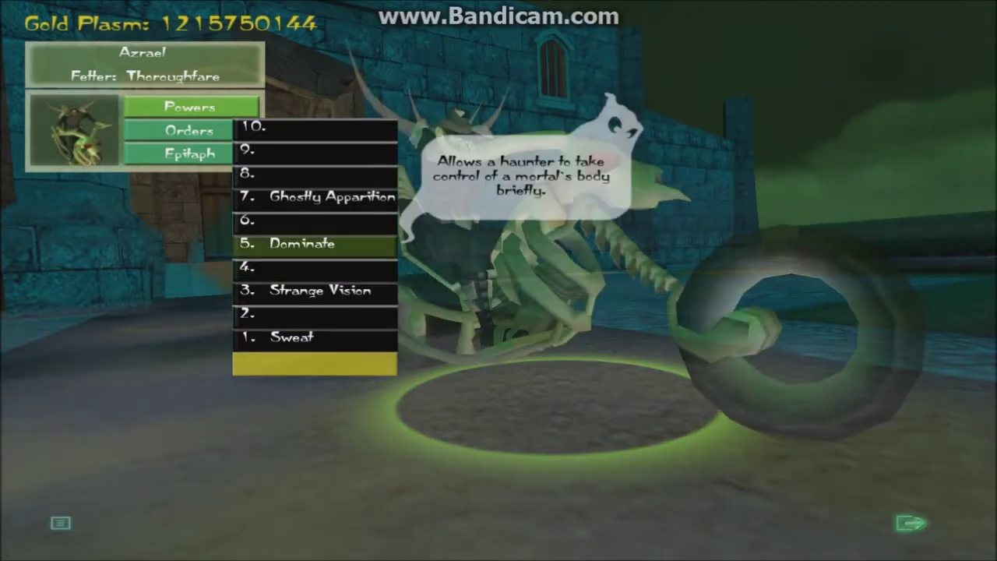
mouse_move(300, 177)
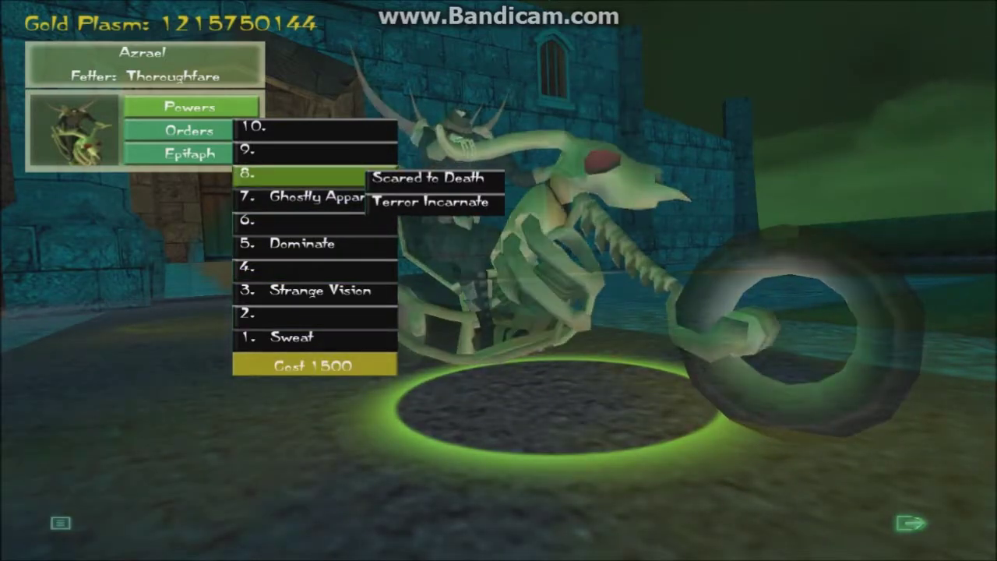
mouse_move(296, 127)
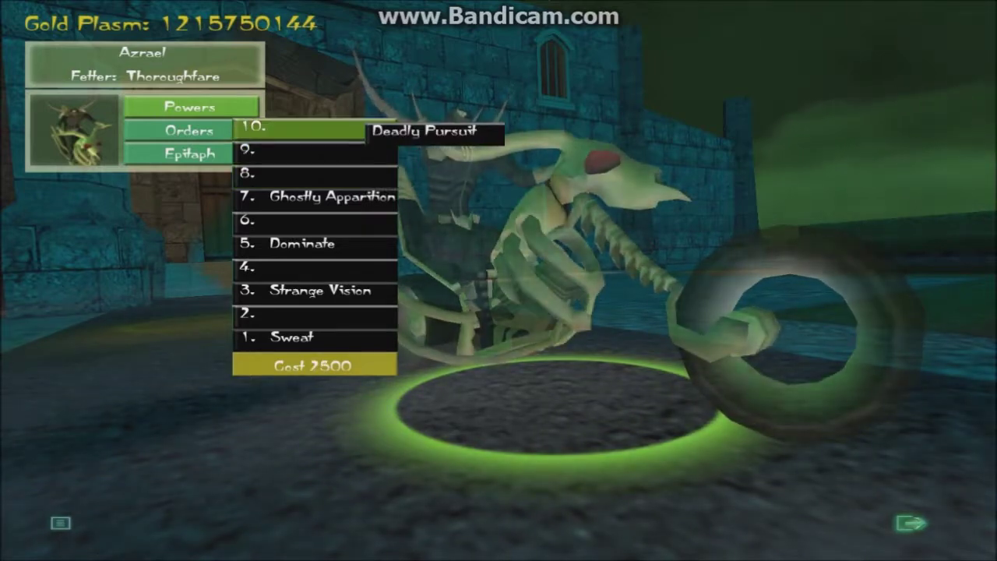
right_click(468, 233)
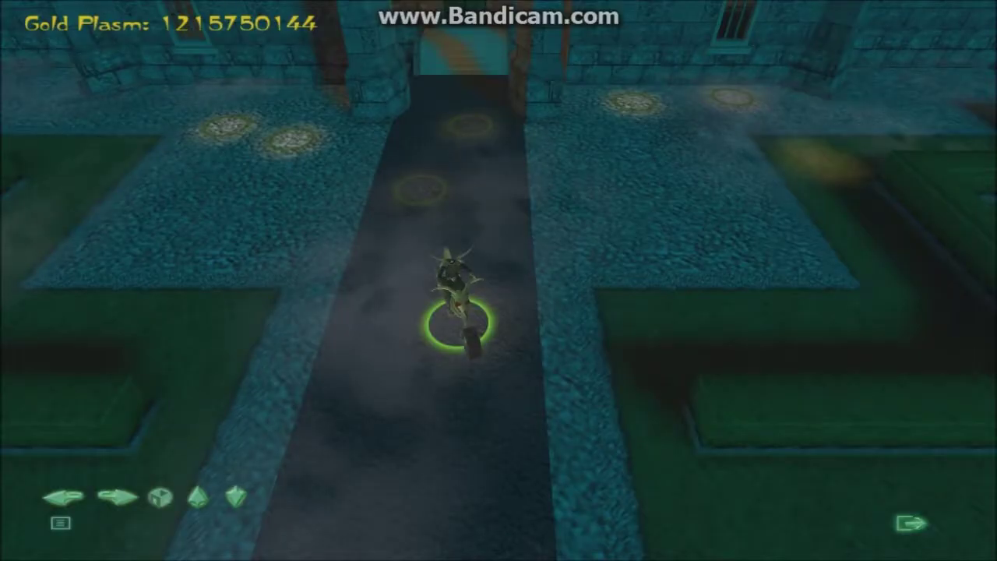
Go to the upper floor, select the ghost Soulscreech in the checkered hallway to view it, and return to the room view
key(Up)
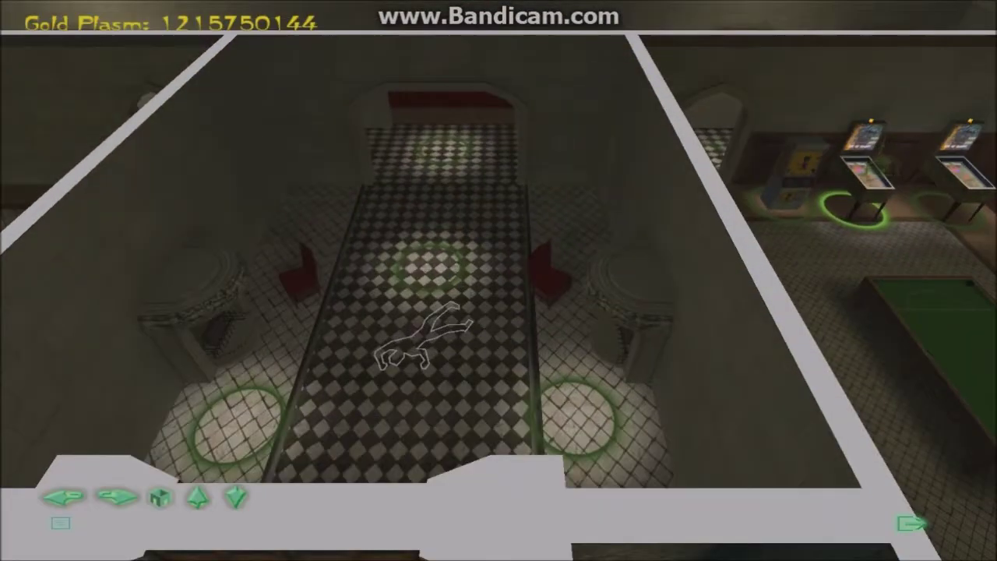
click(198, 497)
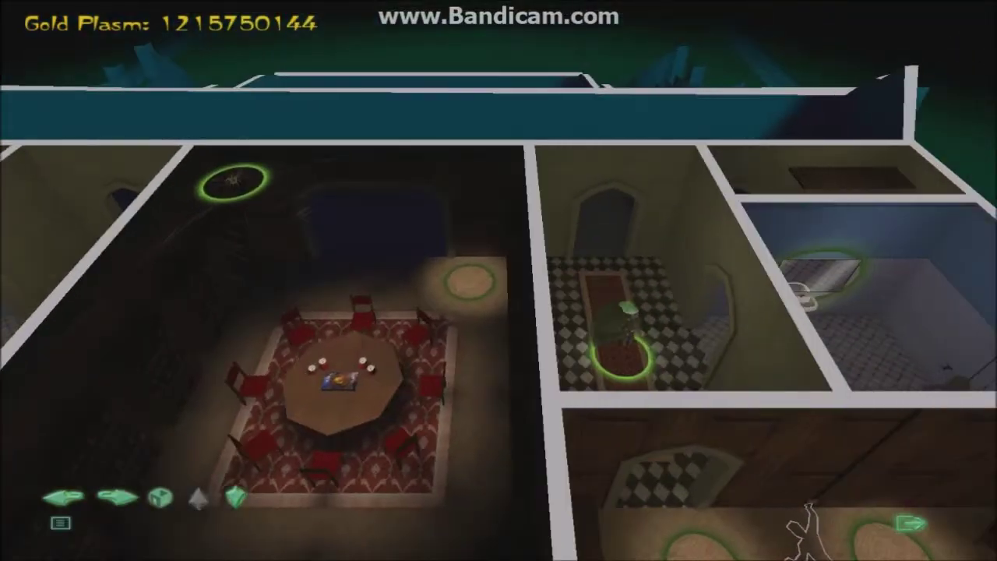
click(612, 343)
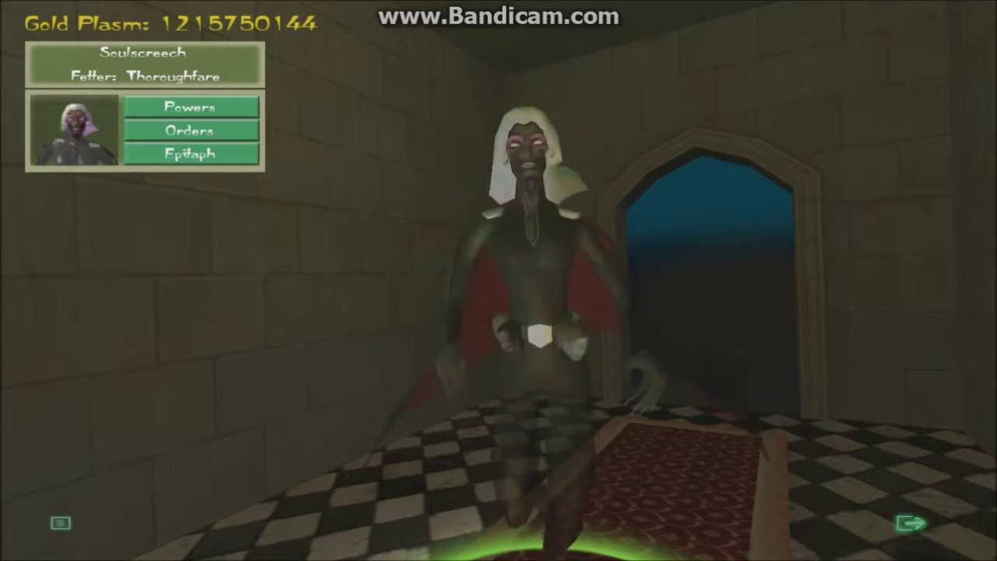
key(Escape)
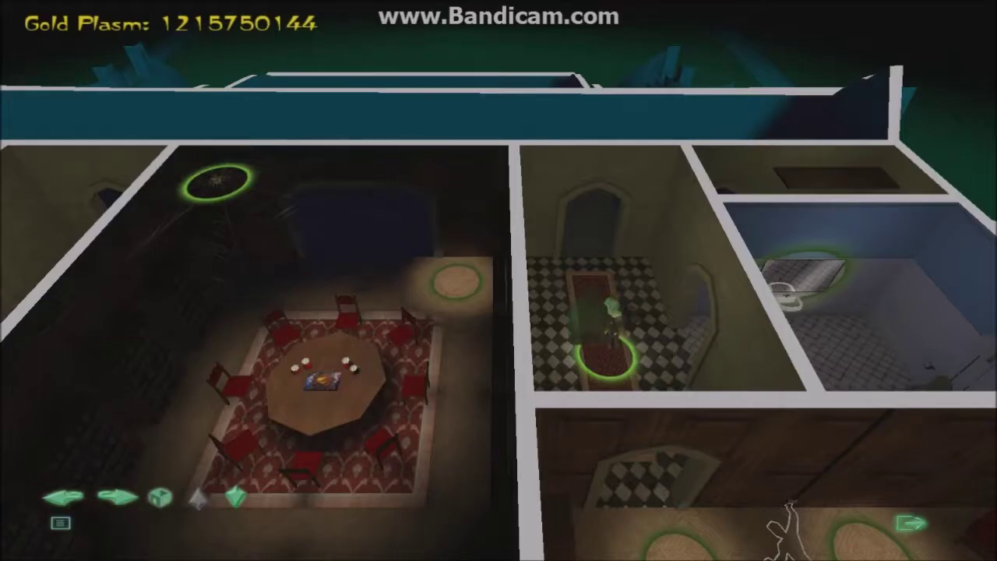
Return to the lower floor and select the ghost SmokinJoe in the washroom
key(Left)
key(Down)
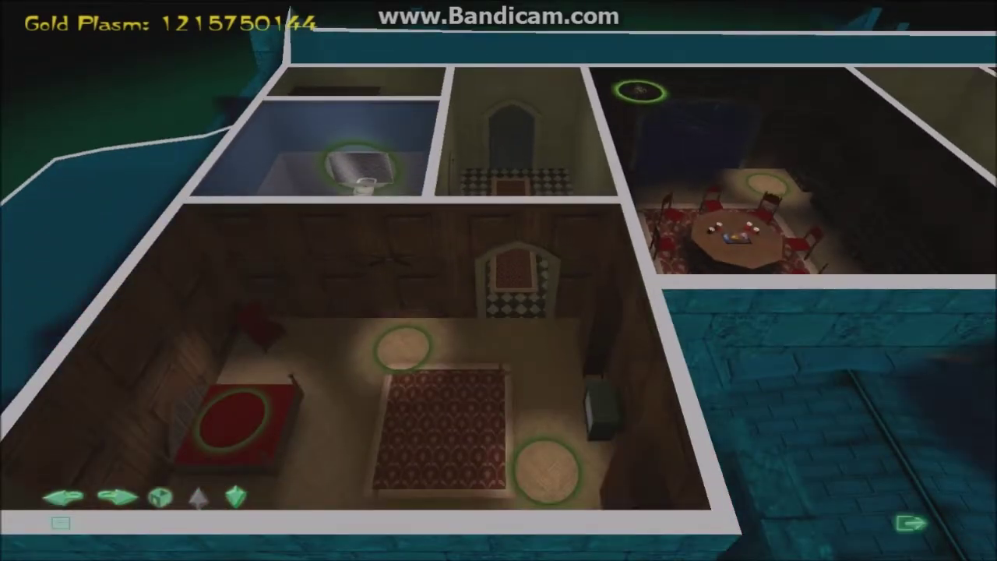
click(236, 497)
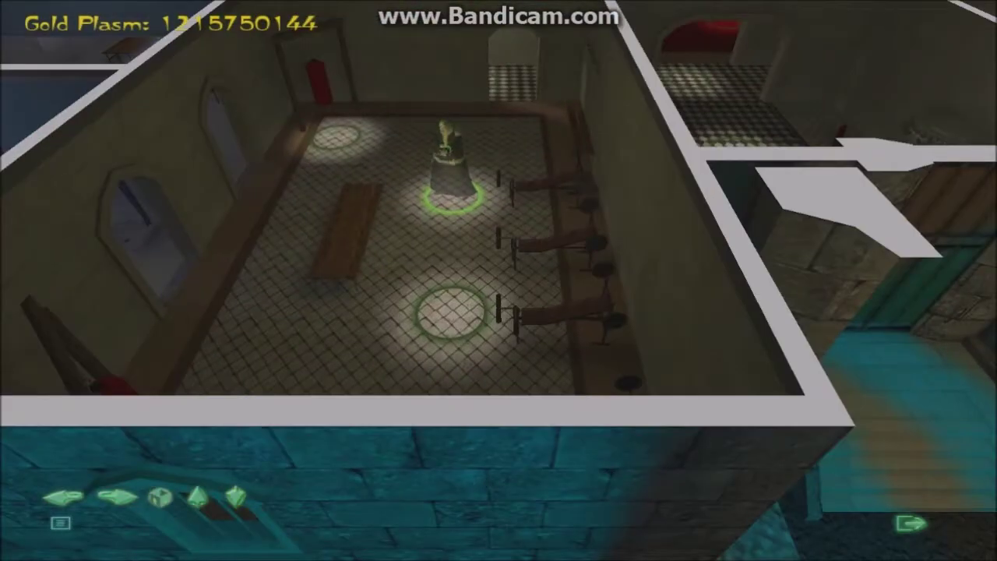
key(Left)
key(Up)
click(358, 288)
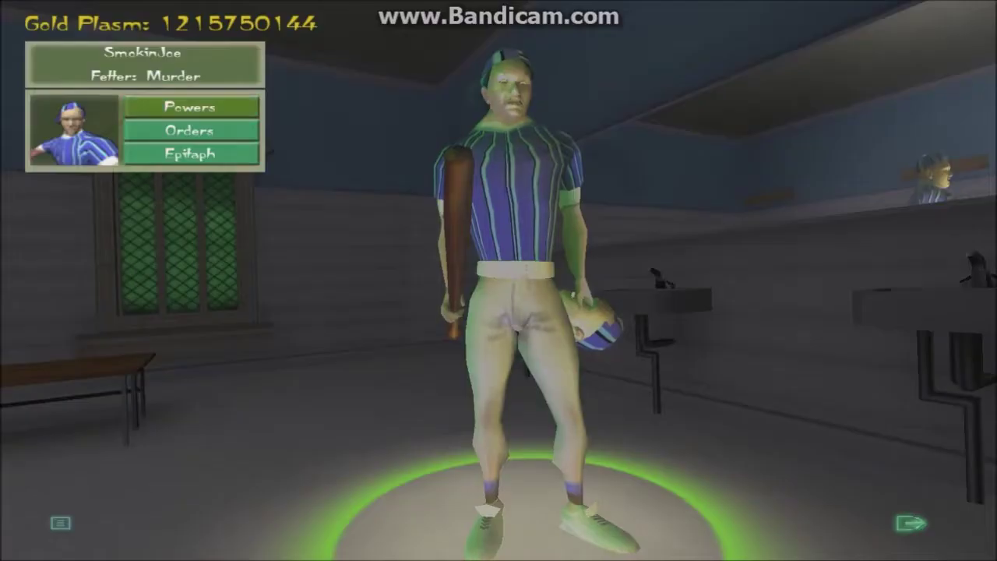
Examine SmokinJoe's powers, including the power and cost offered for empty slot 4 and the description of Kinesis
click(191, 107)
key(Up)
key(Up)
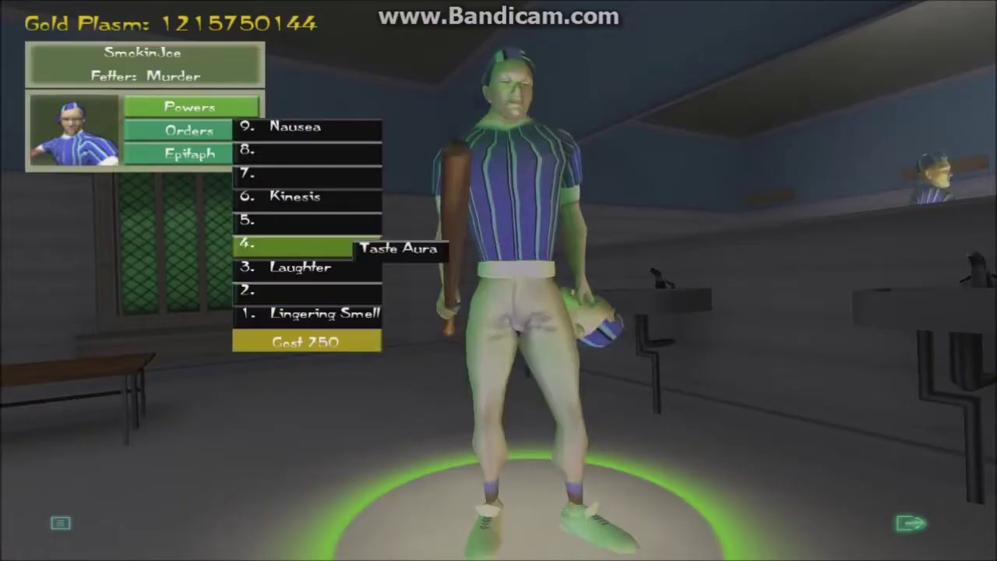
key(Up)
key(Up)
key(Up)
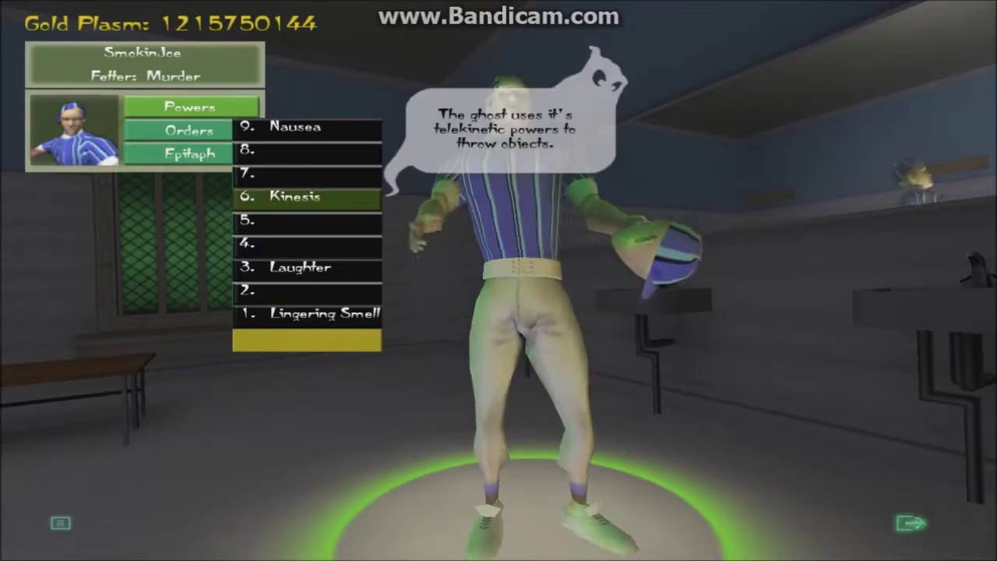